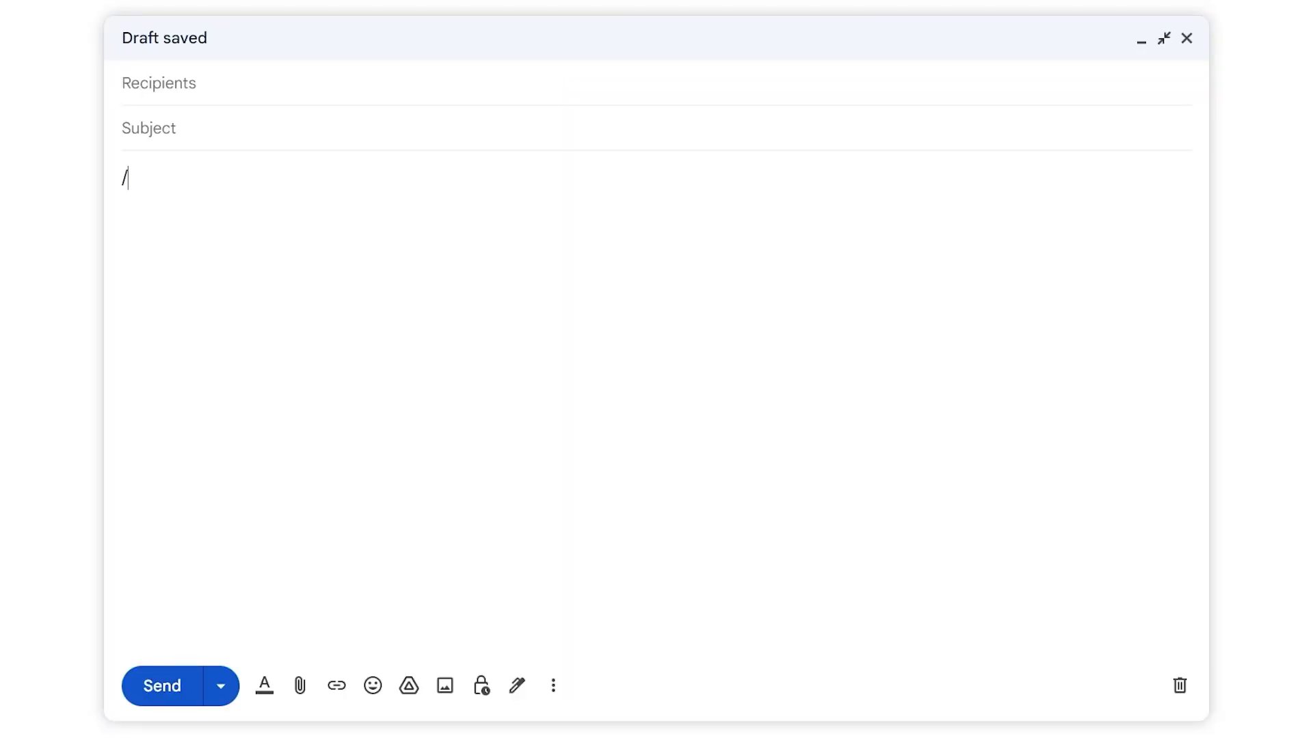
# - Insert /invoice in Gmail with the quantity changed from 10 to 11
pyautogui.write('invoice')
pyautogui.write('10')
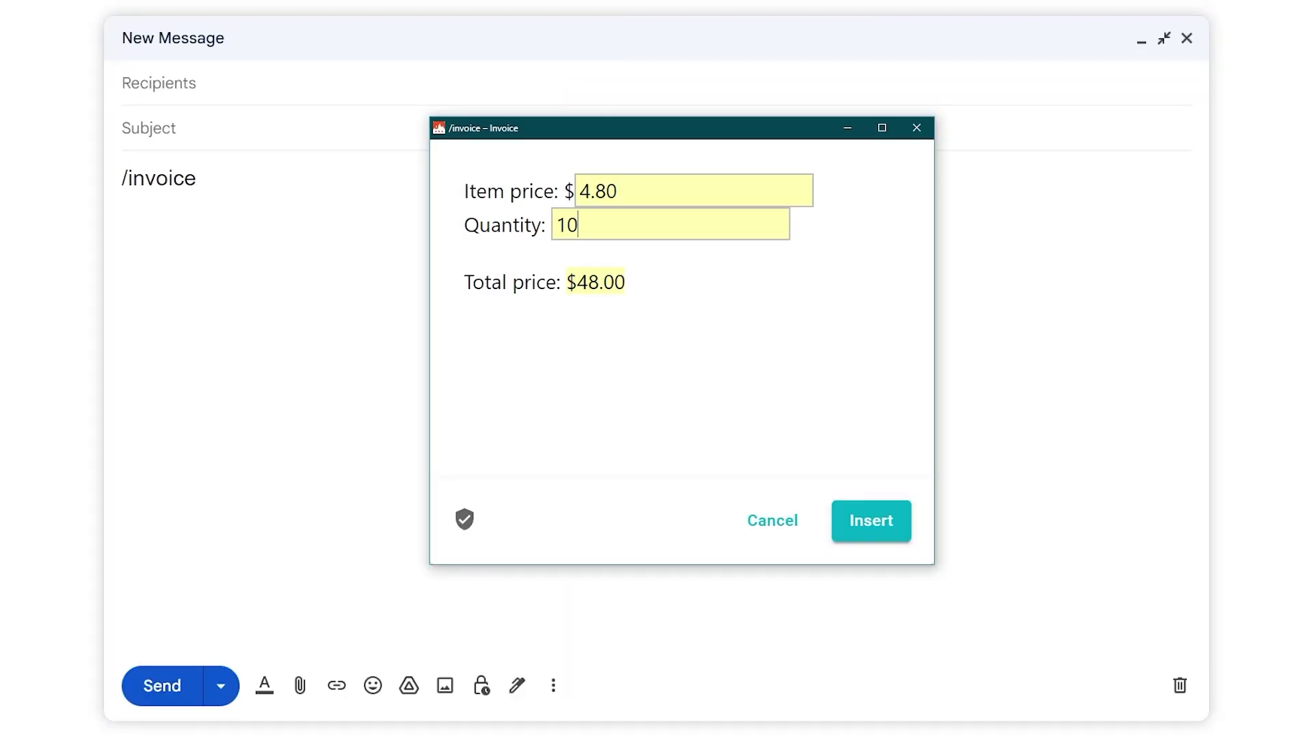
pyautogui.hotkey('shift', 'Left')
pyautogui.write('1')
pyautogui.click(877, 529)
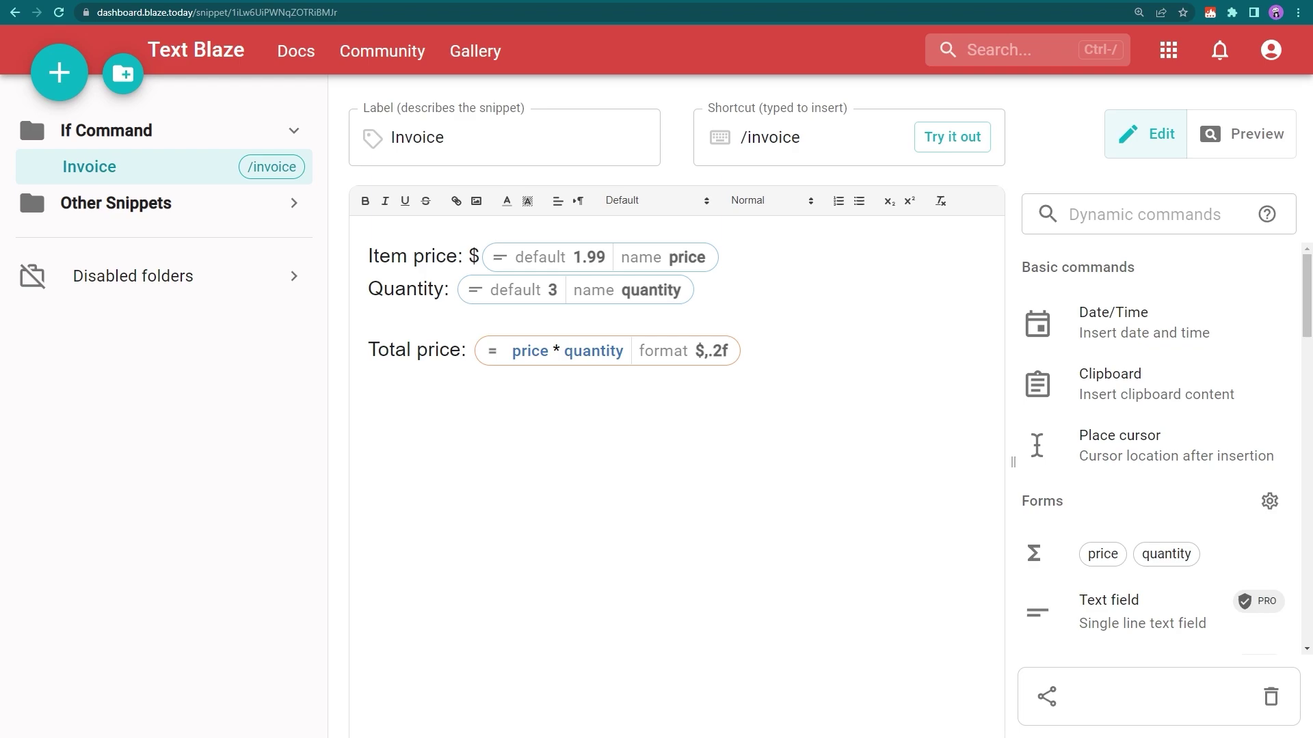
# - Add an if/else condition with the formula price * quantity > 49
pyautogui.click(1149, 214)
pyautogui.write('if/else')
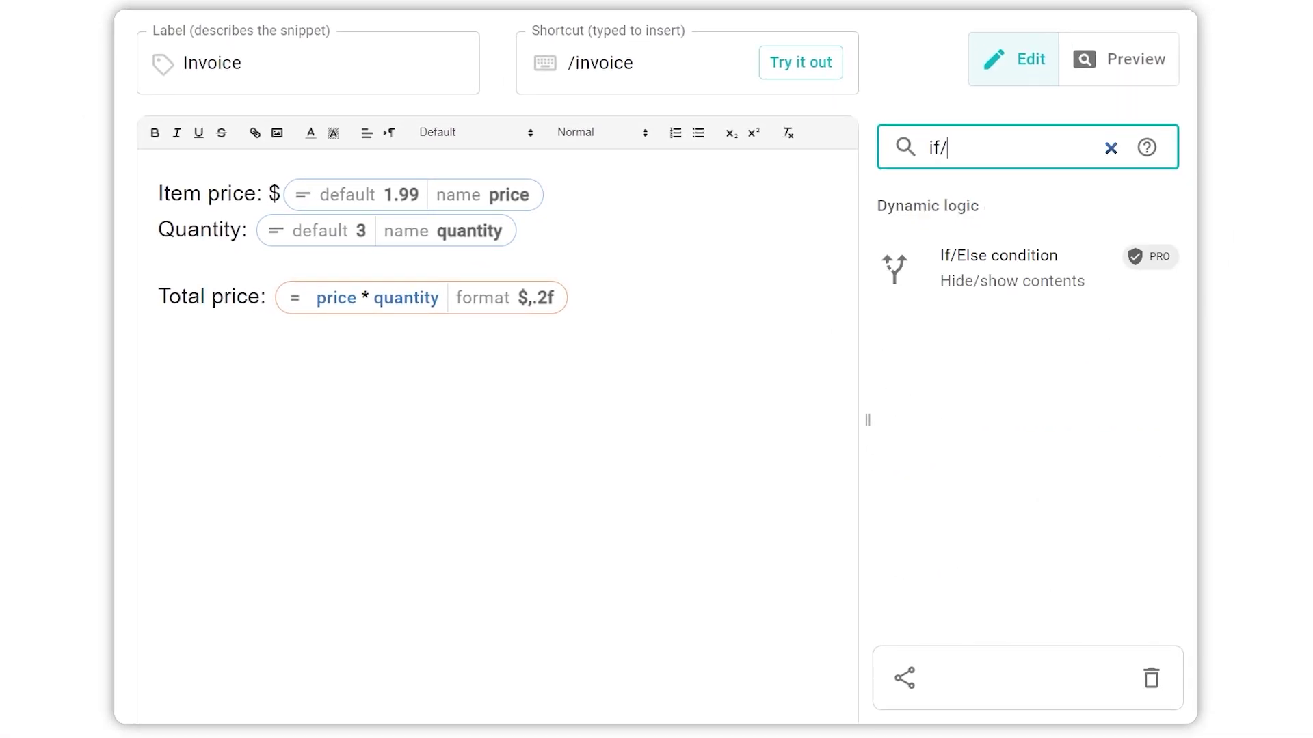
pyautogui.click(1077, 260)
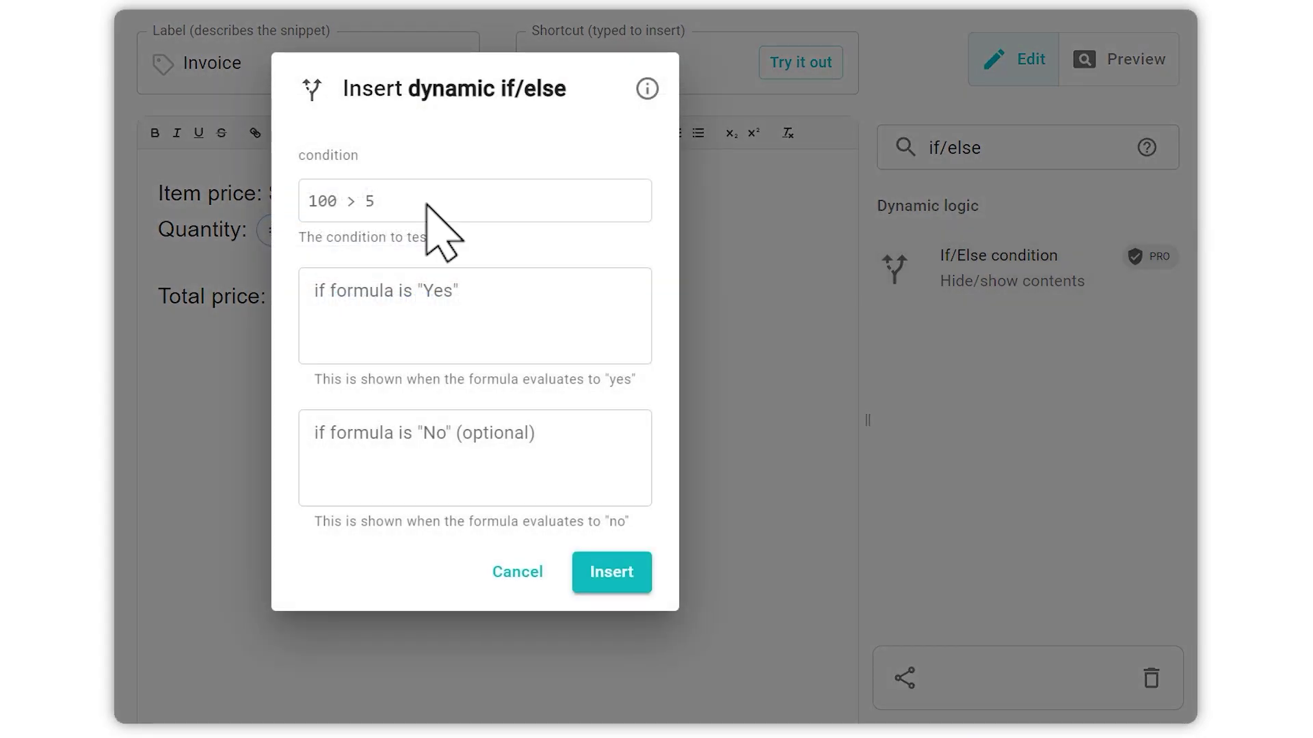
pyautogui.click(427, 205)
pyautogui.click(330, 208)
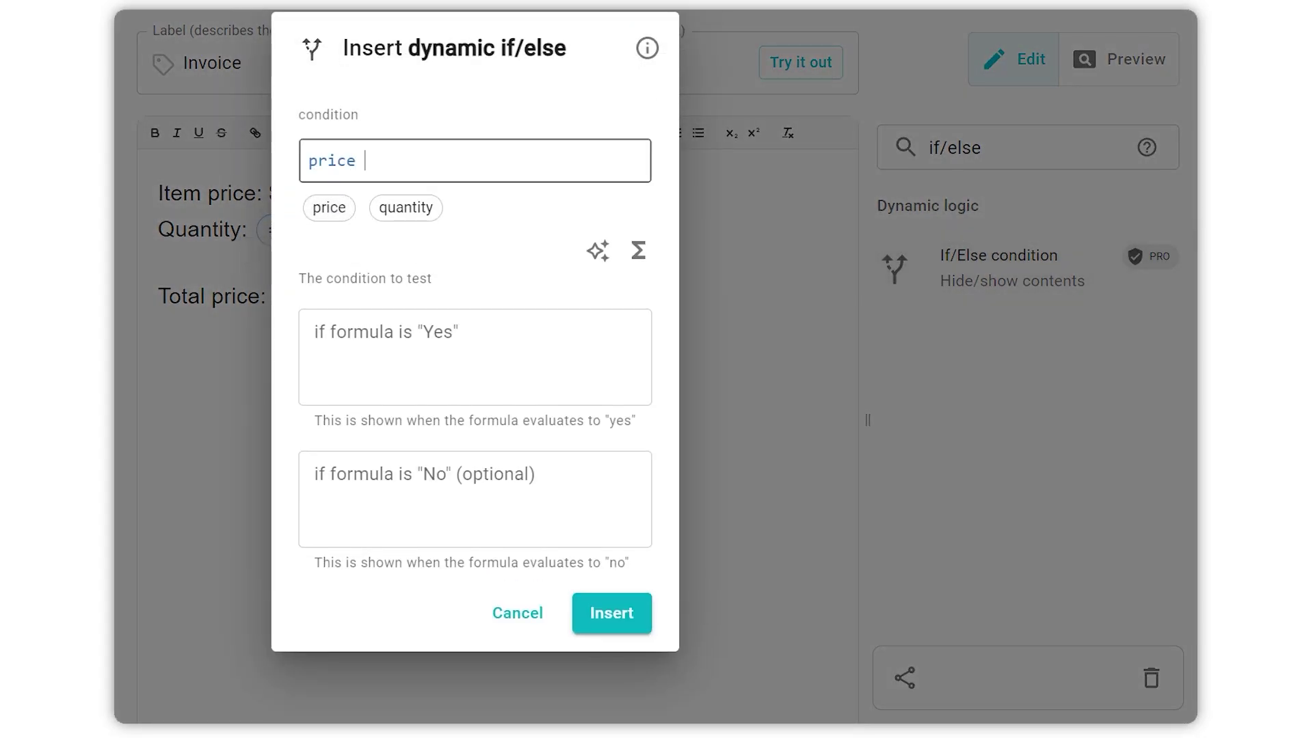
pyautogui.write('*')
pyautogui.click(405, 207)
pyautogui.write('> 49')
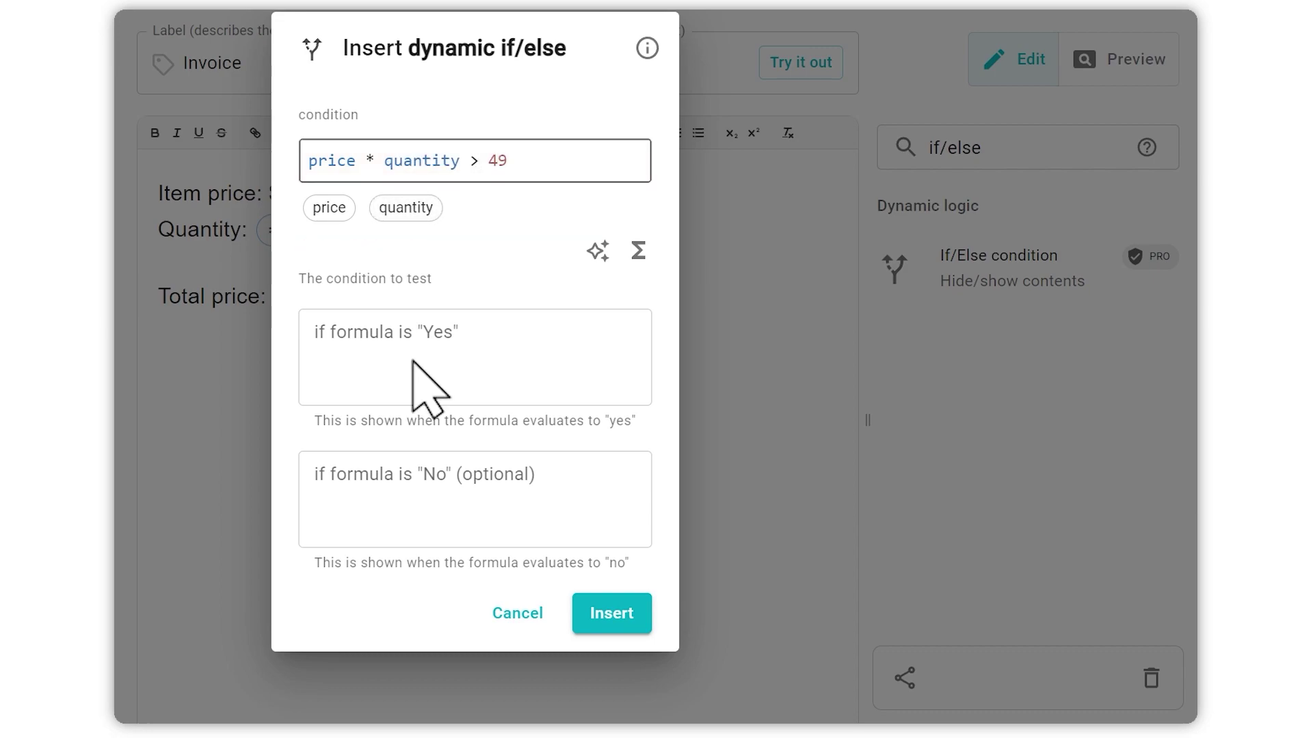
# - Make its text 'Congratulations! You qualify for free shipping :-)', insert it, and test /invoice in Gmail
pyautogui.click(417, 366)
pyautogui.write('Congratulations! You qualify for free shipping :-)')
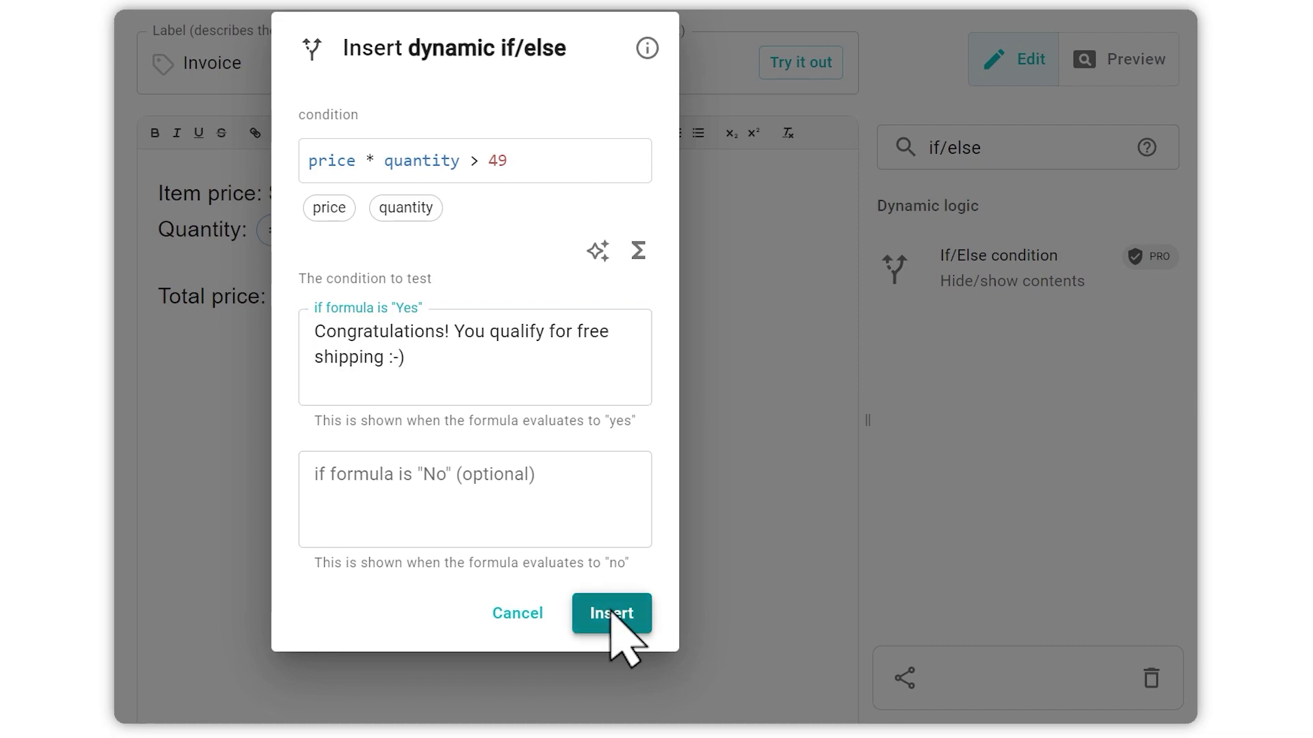
pyautogui.click(611, 613)
pyautogui.write('/')
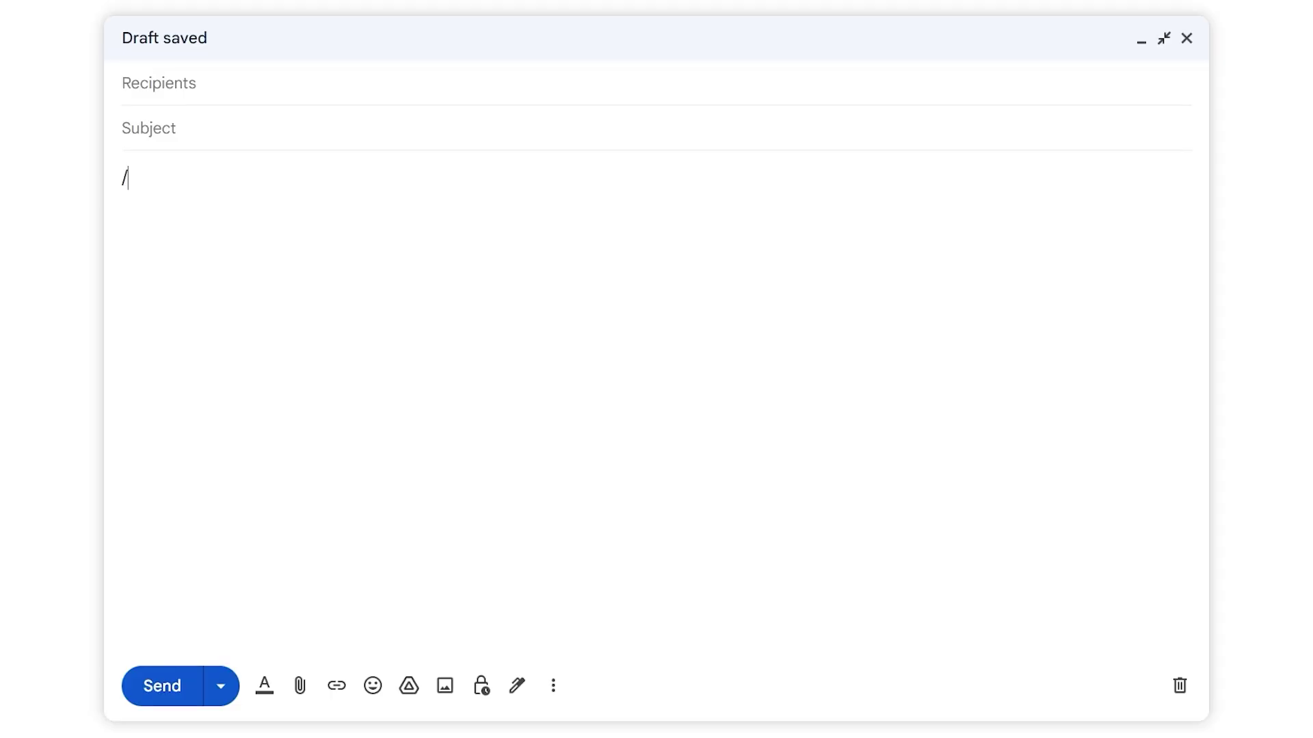
pyautogui.write('invoice11')
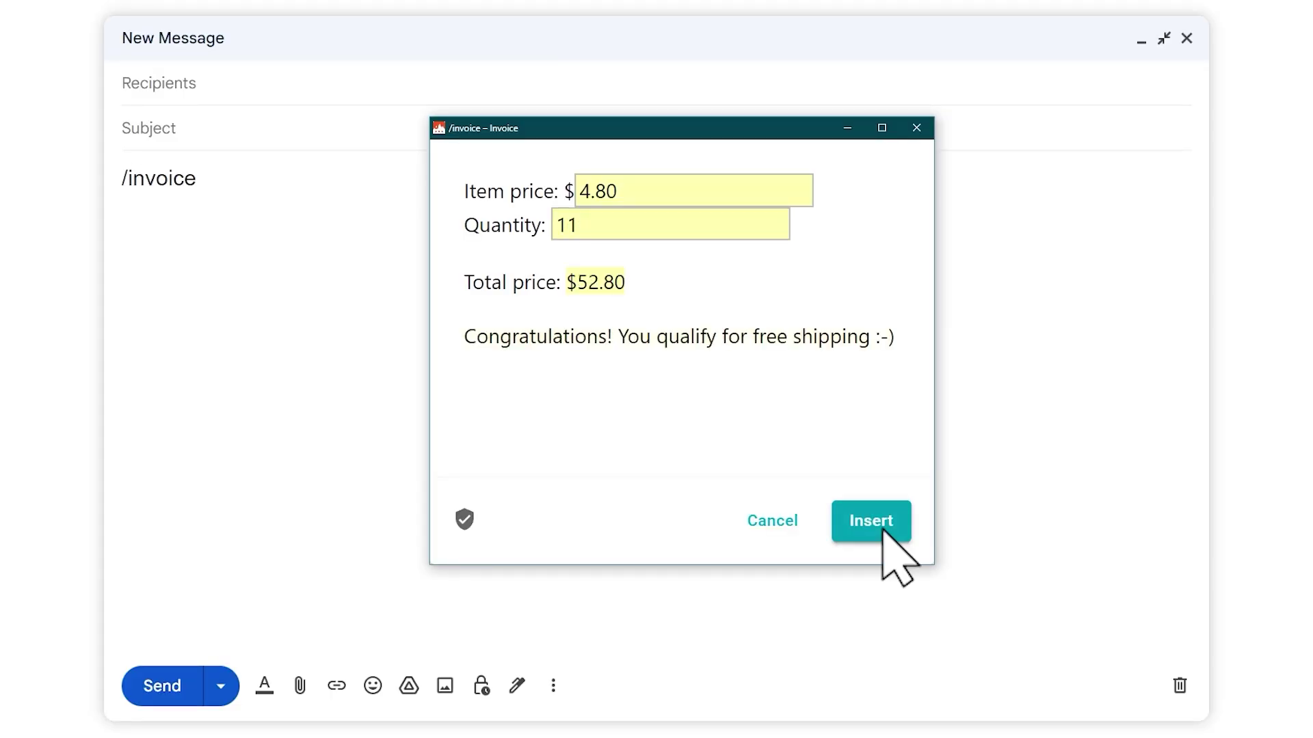
pyautogui.click(882, 530)
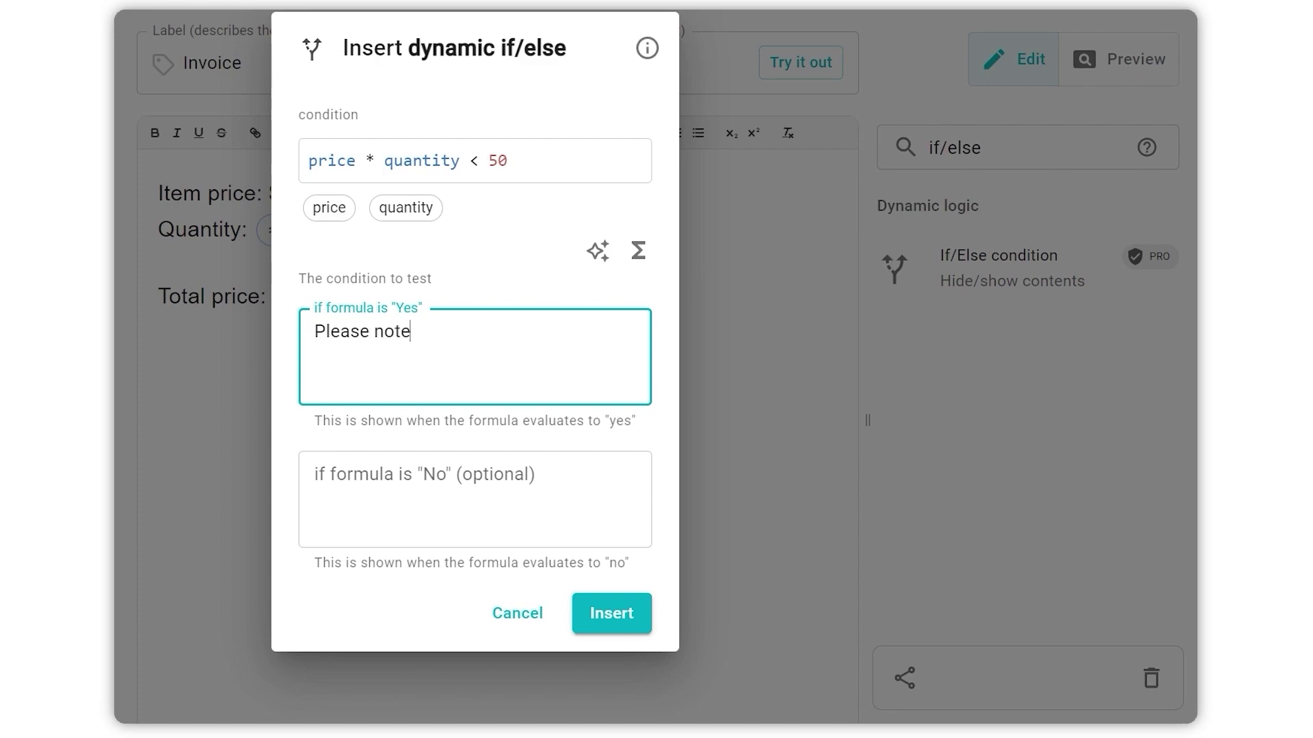
# - Give the if/else the $10 shipping fee note as yes-text and the free-shipping congratulation as else-text
pyautogui.write(' shipping fee on orders under $50')
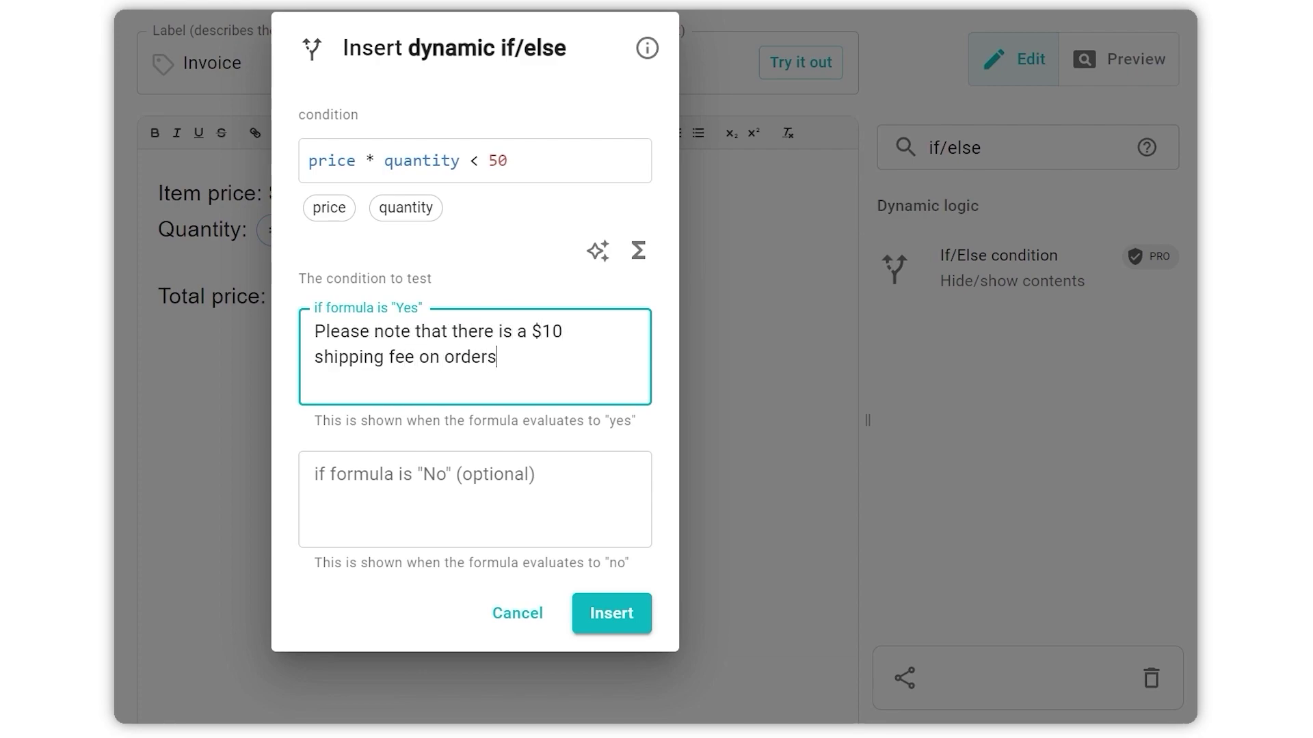
pyautogui.click(369, 477)
pyautogui.write('Congr')
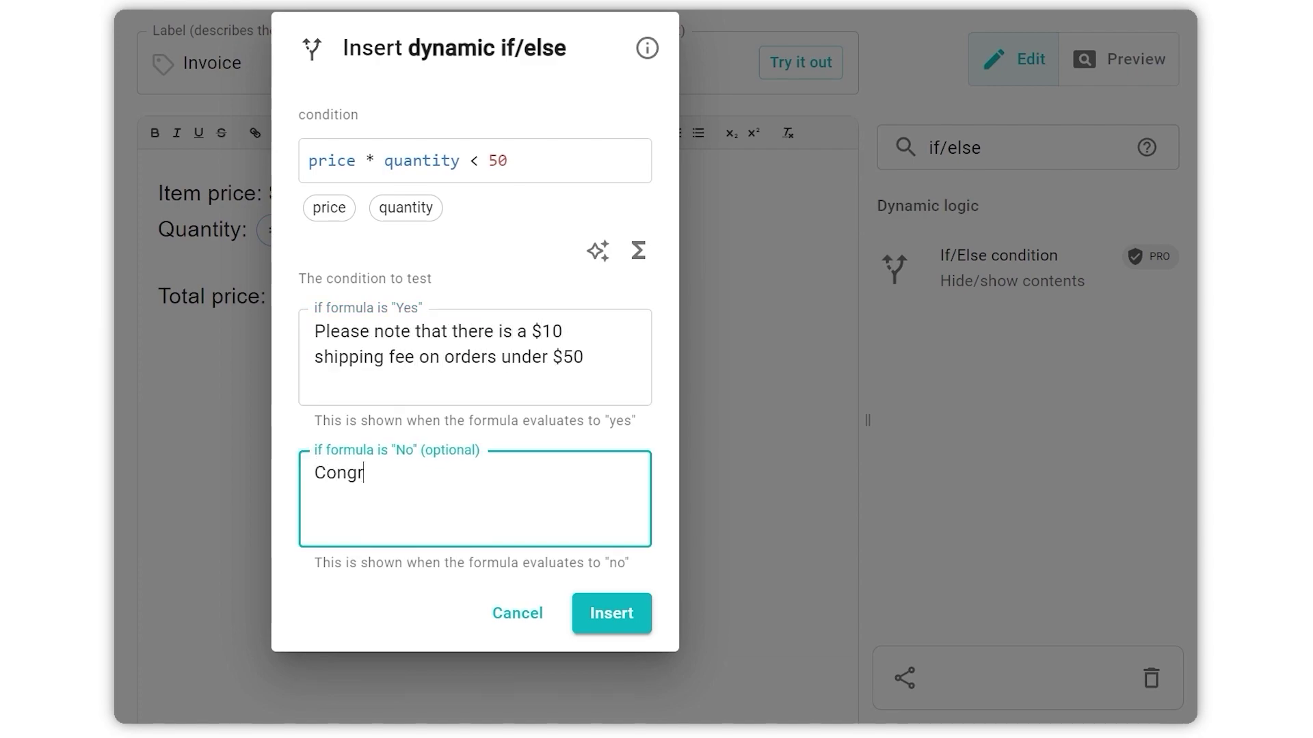
pyautogui.write('atulations! You qualify for free shipping :-)')
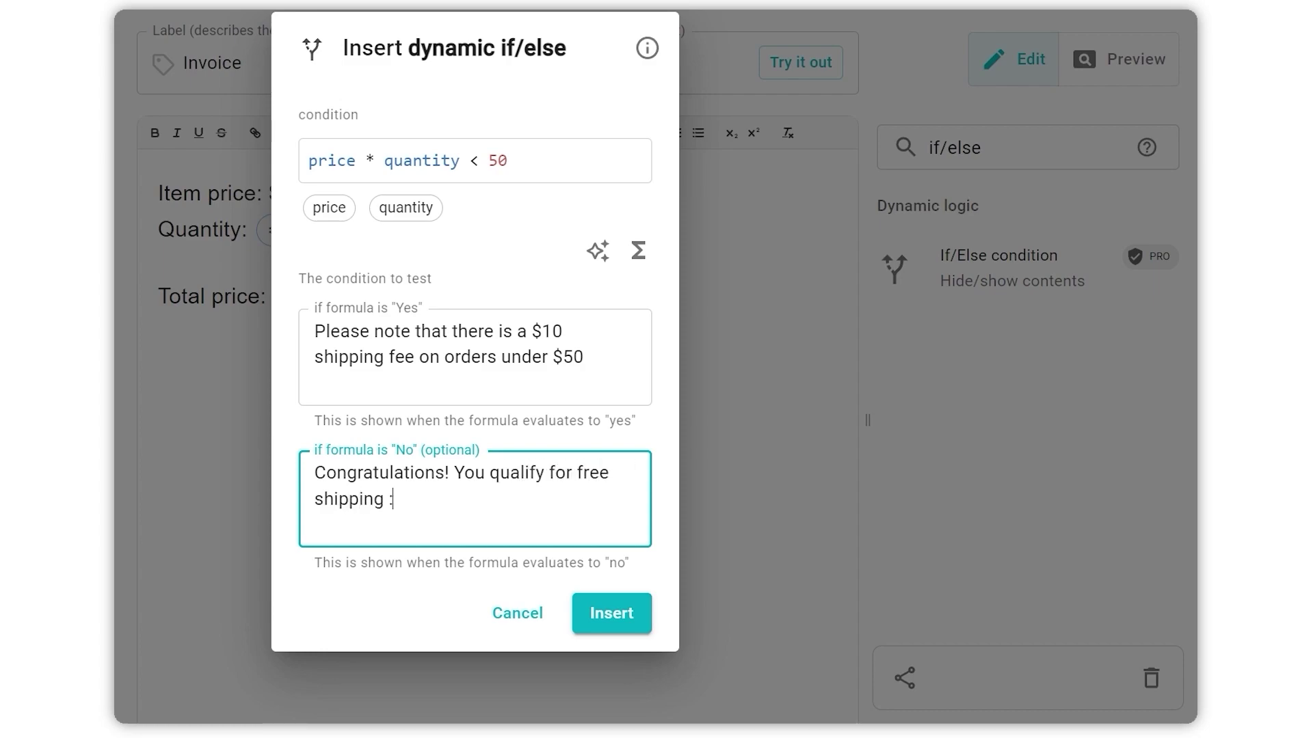
pyautogui.click(612, 619)
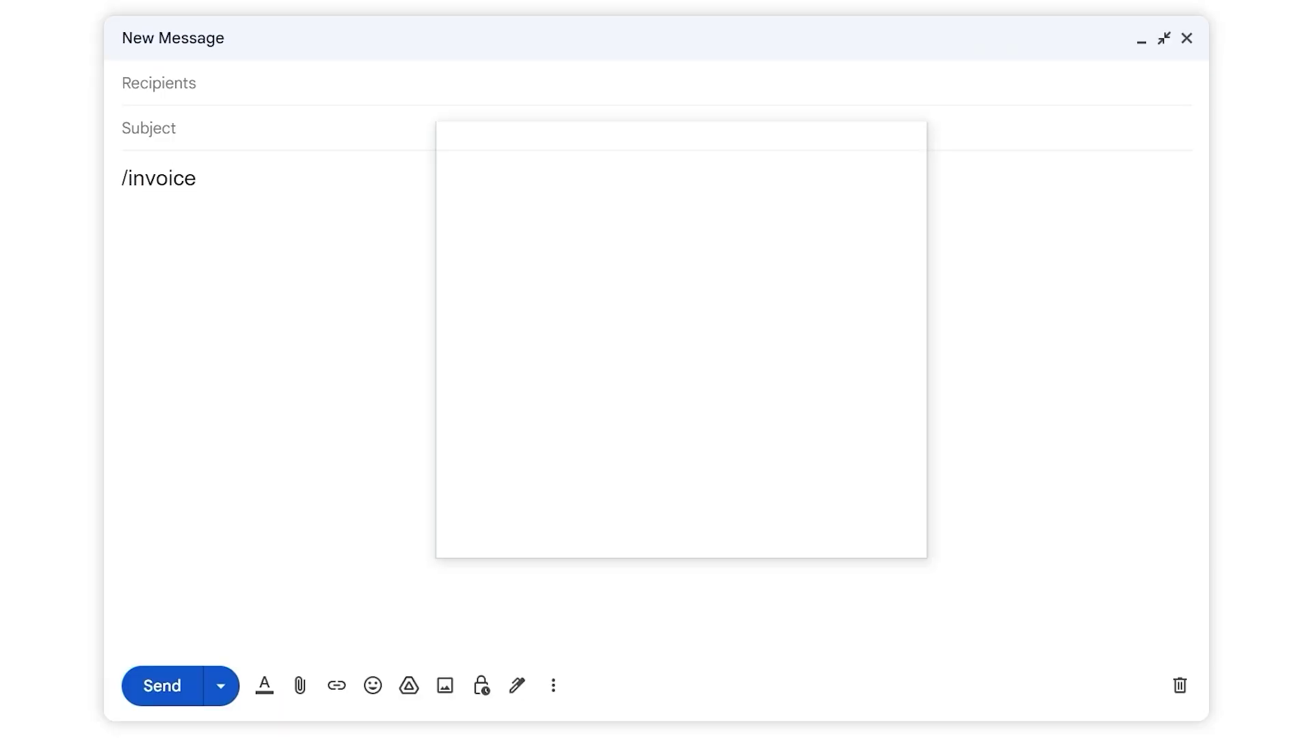
# - Insert /invoice in Gmail with quantity 11 to test the revised shipping note
pyautogui.press('BackSpace')
pyautogui.write('11')
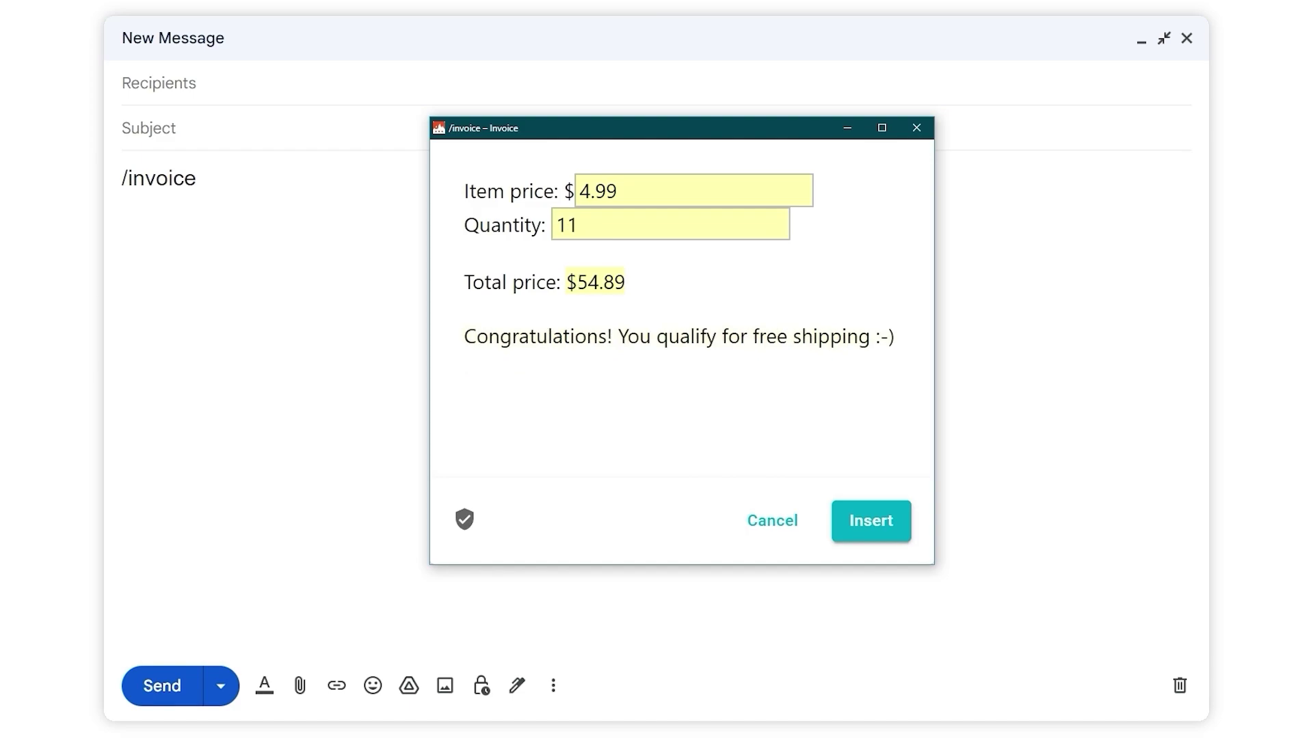
pyautogui.click(868, 521)
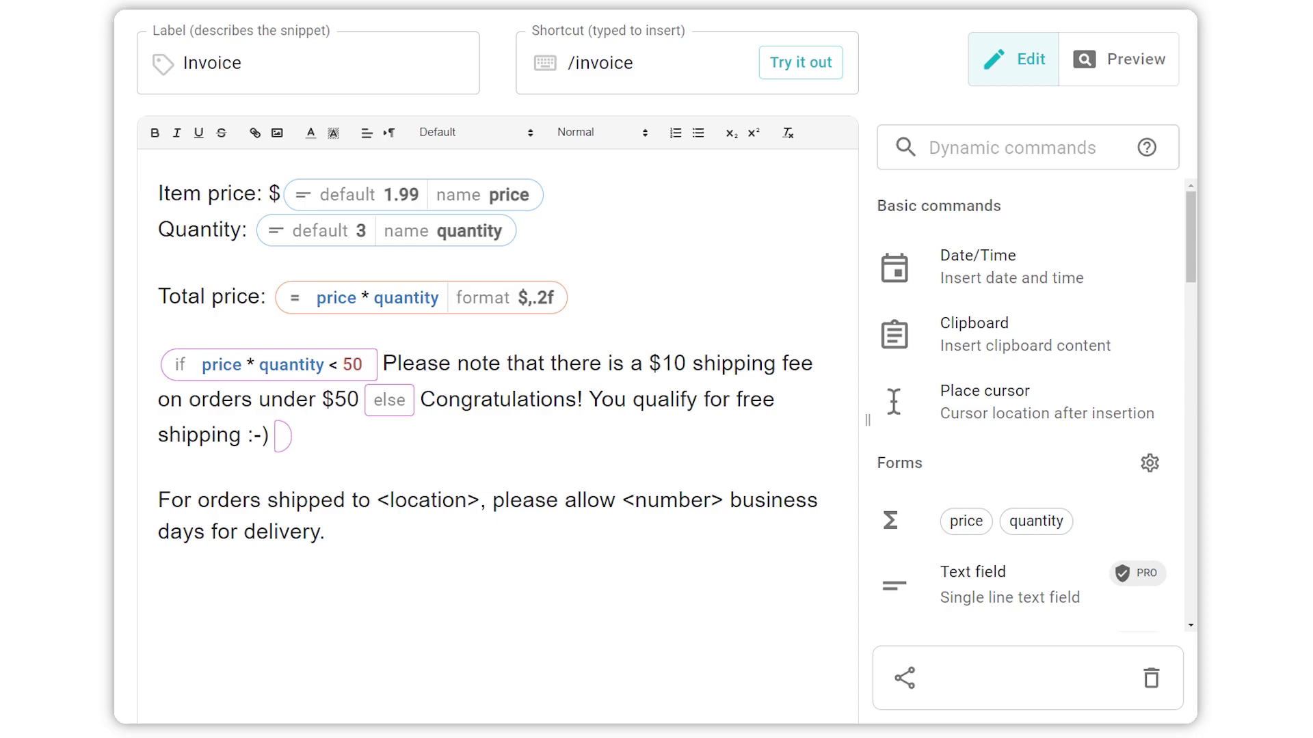
# - Replace the <location> placeholder with a new dropdown menu field
pyautogui.doubleClick(434, 501)
pyautogui.press('BackSpace')
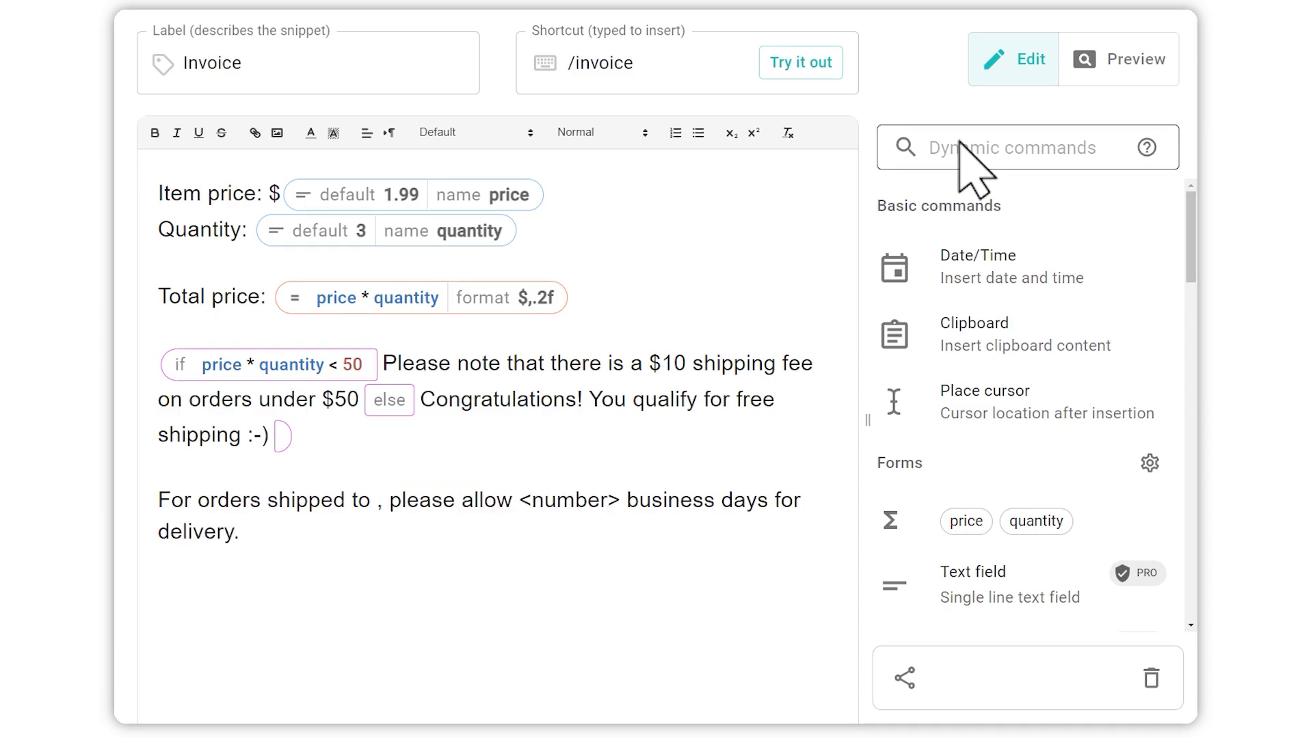
pyautogui.click(957, 148)
pyautogui.write('menu')
pyautogui.click(1092, 268)
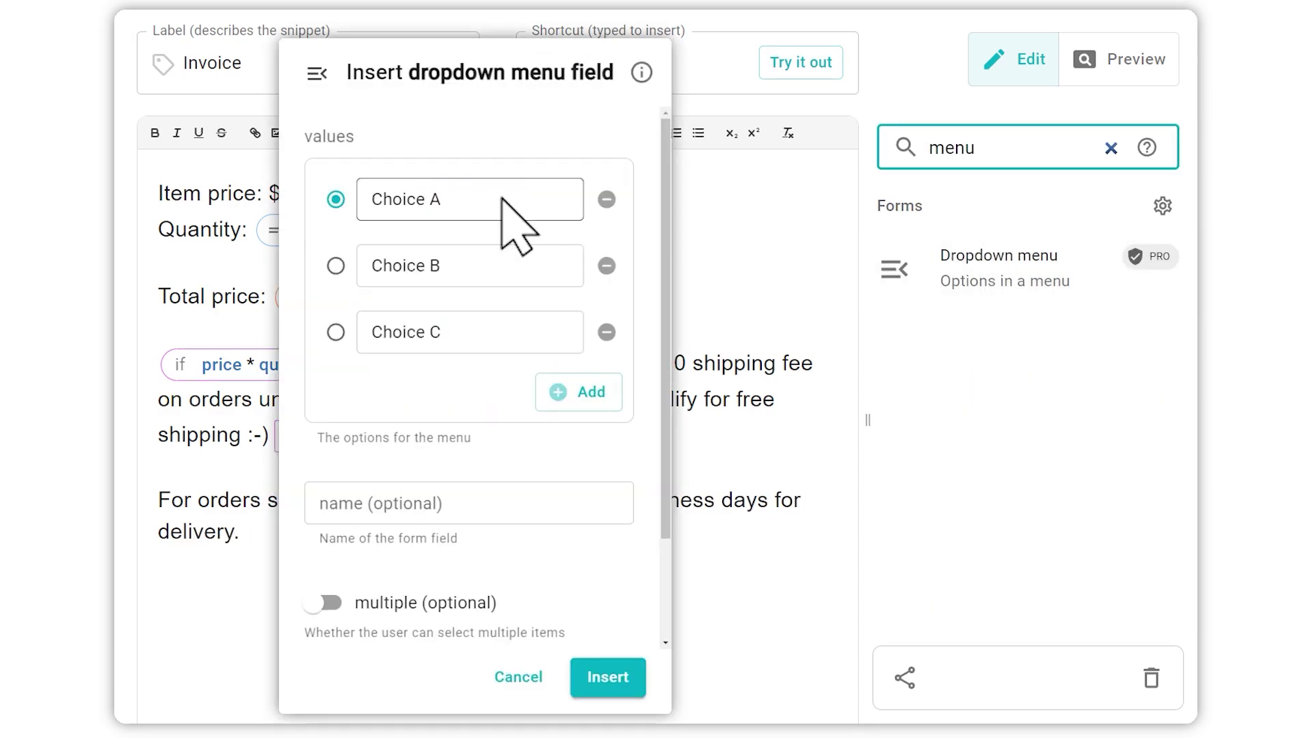
# - Give the dropdown options United States, Europe, Asia, name it location, and delete the number placeholder
pyautogui.tripleClick(503, 198)
pyautogui.write('United States')
pyautogui.press('Tab')
pyautogui.write('Europe')
pyautogui.press('Tab')
pyautogui.write('Asia')
pyautogui.press('Tab')
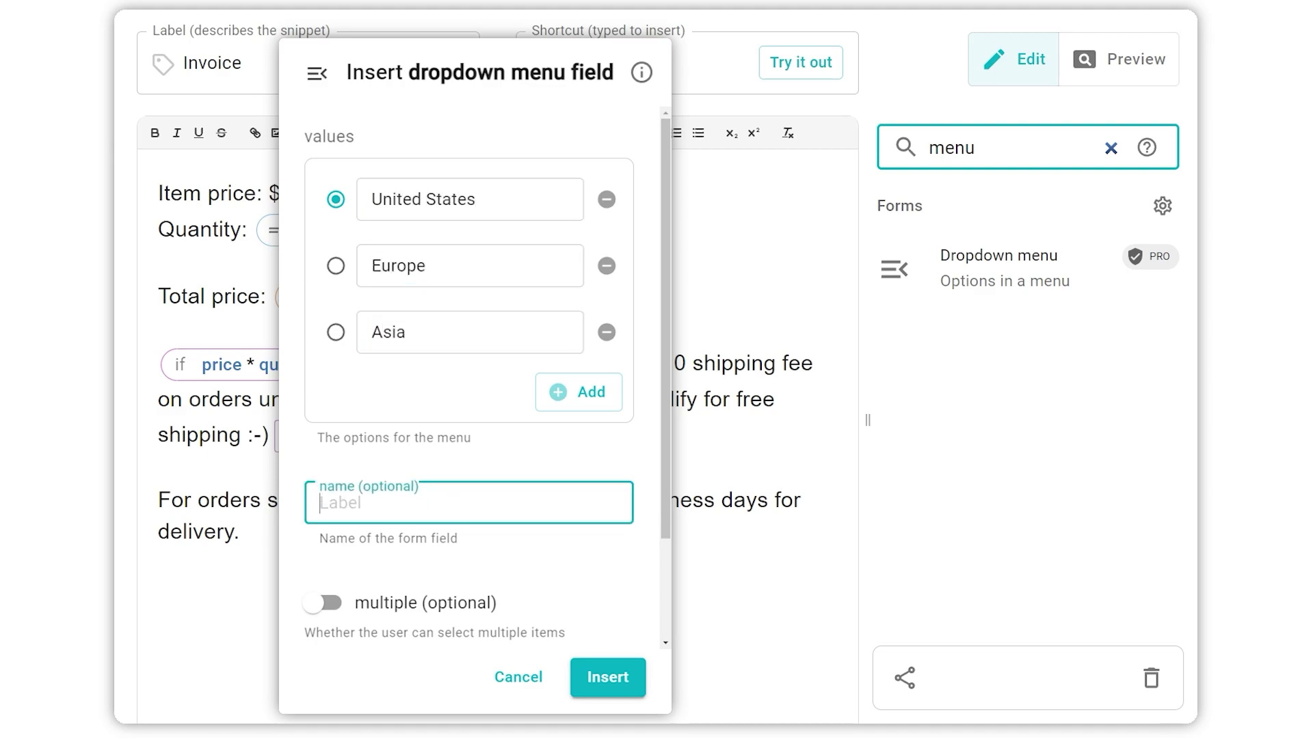
pyautogui.write('location')
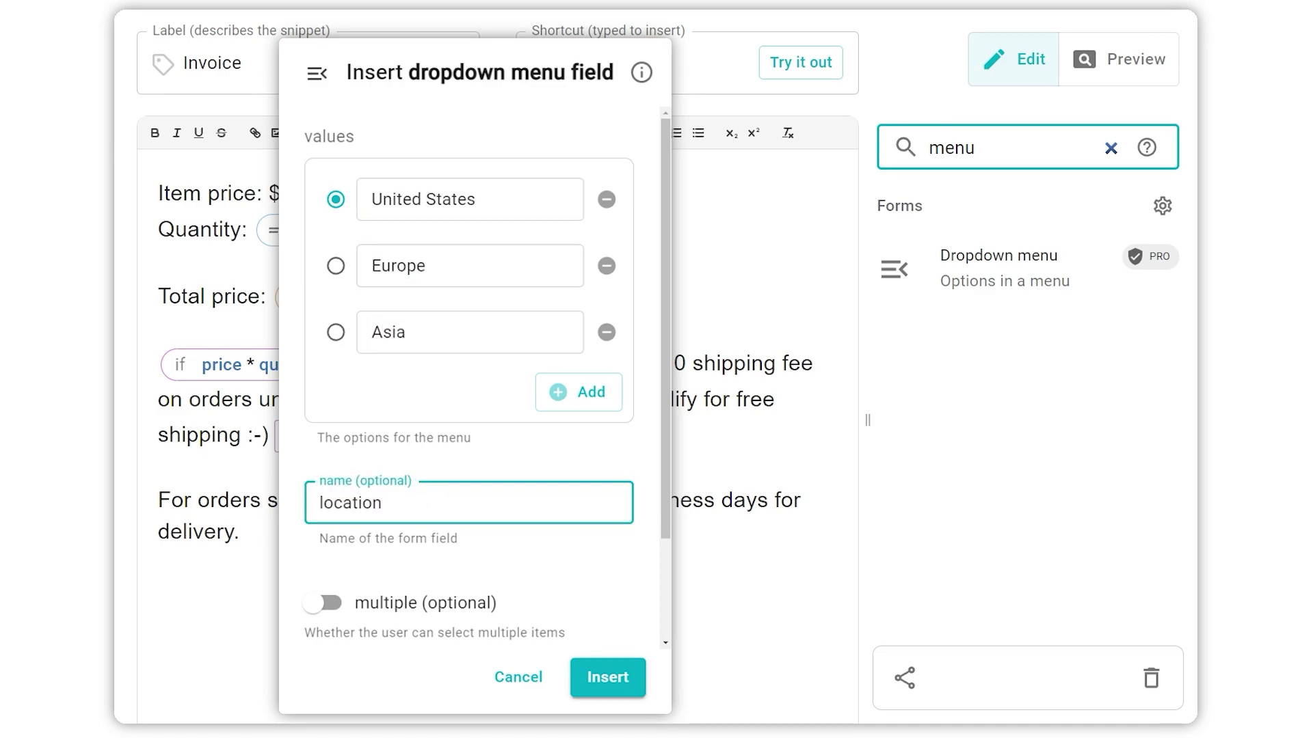
pyautogui.press('Return')
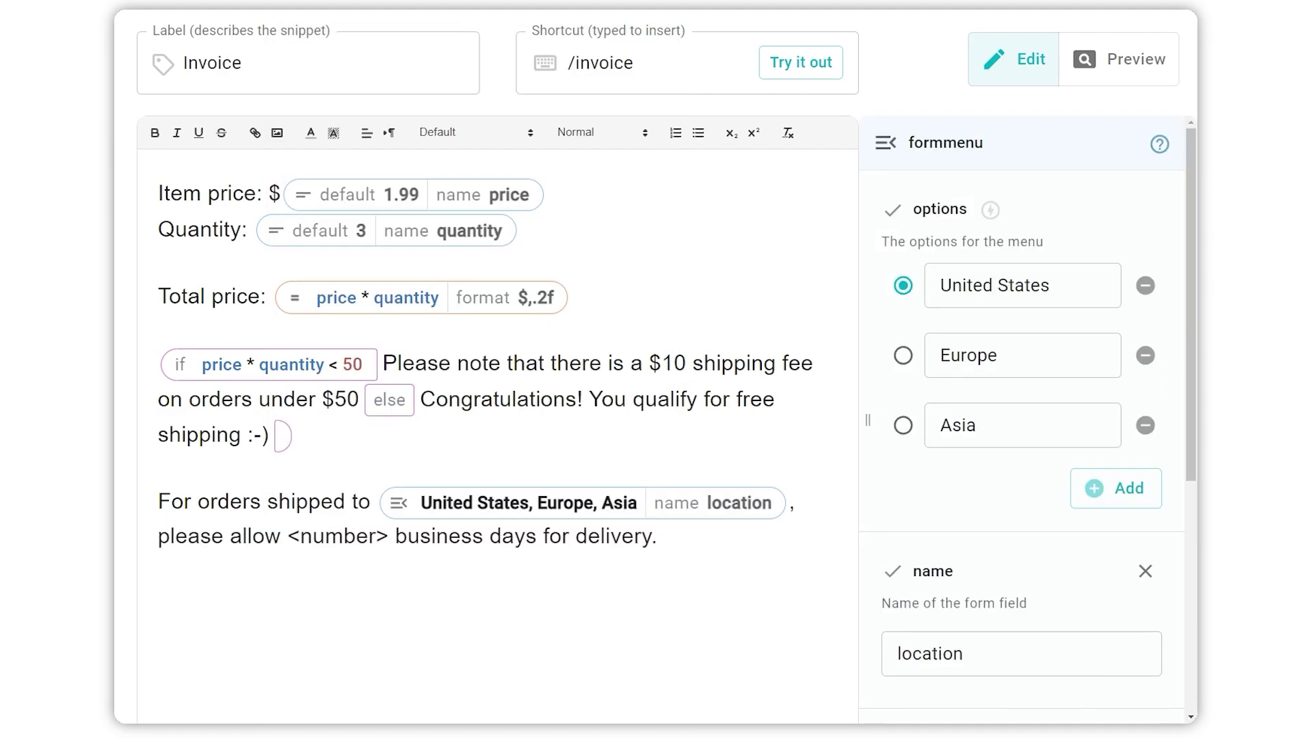
pyautogui.doubleClick(361, 540)
pyautogui.press('BackSpace')
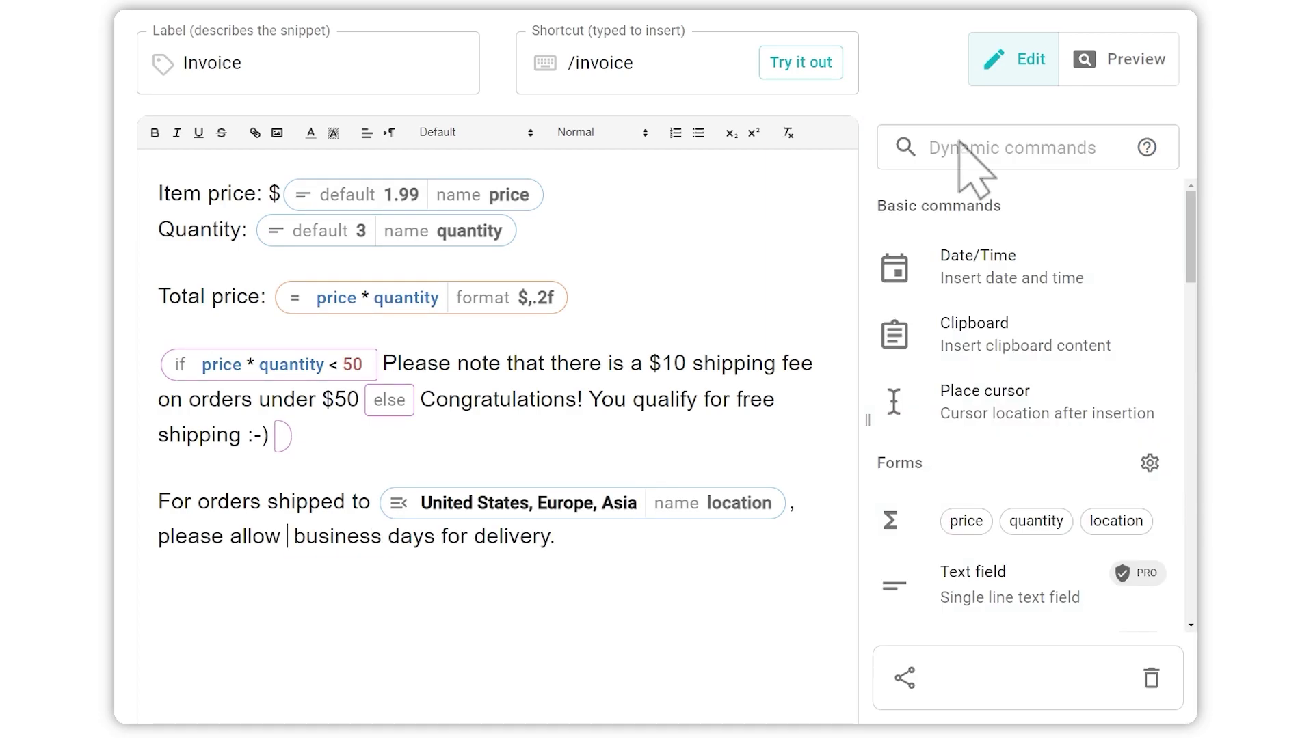
# - Add an if/else: location = "United States" gives three, otherwise <other>
pyautogui.click(888, 144)
pyautogui.write('if')
pyautogui.click(1008, 277)
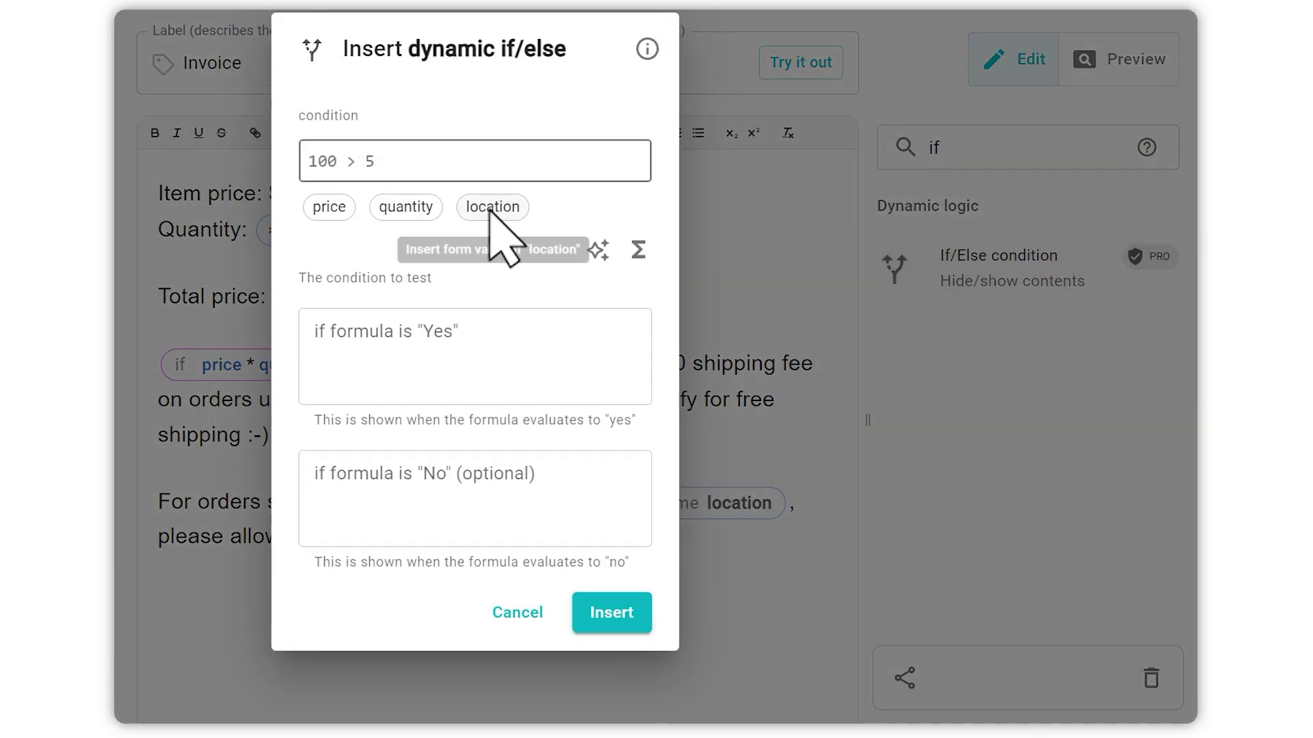
pyautogui.click(493, 207)
pyautogui.write('= "United States"')
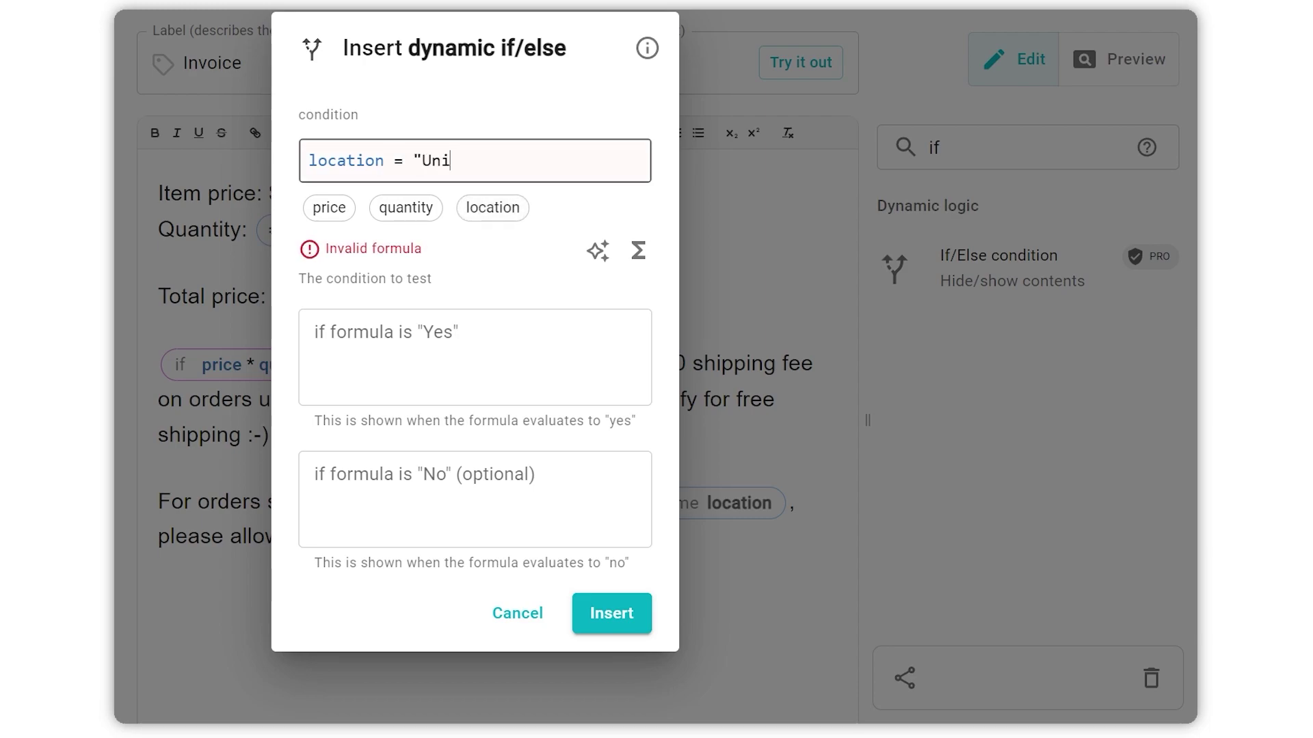
pyautogui.click(432, 364)
pyautogui.write('three')
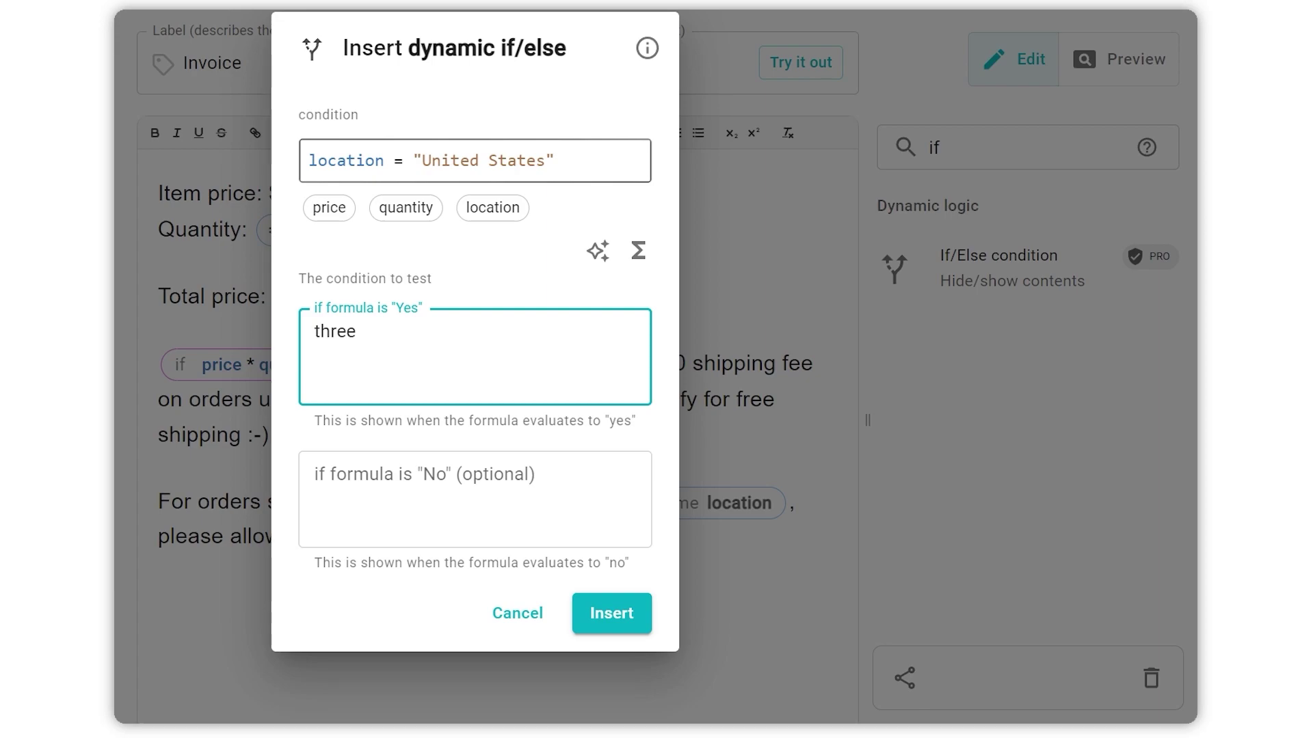
pyautogui.click(425, 520)
pyautogui.write('<other>')
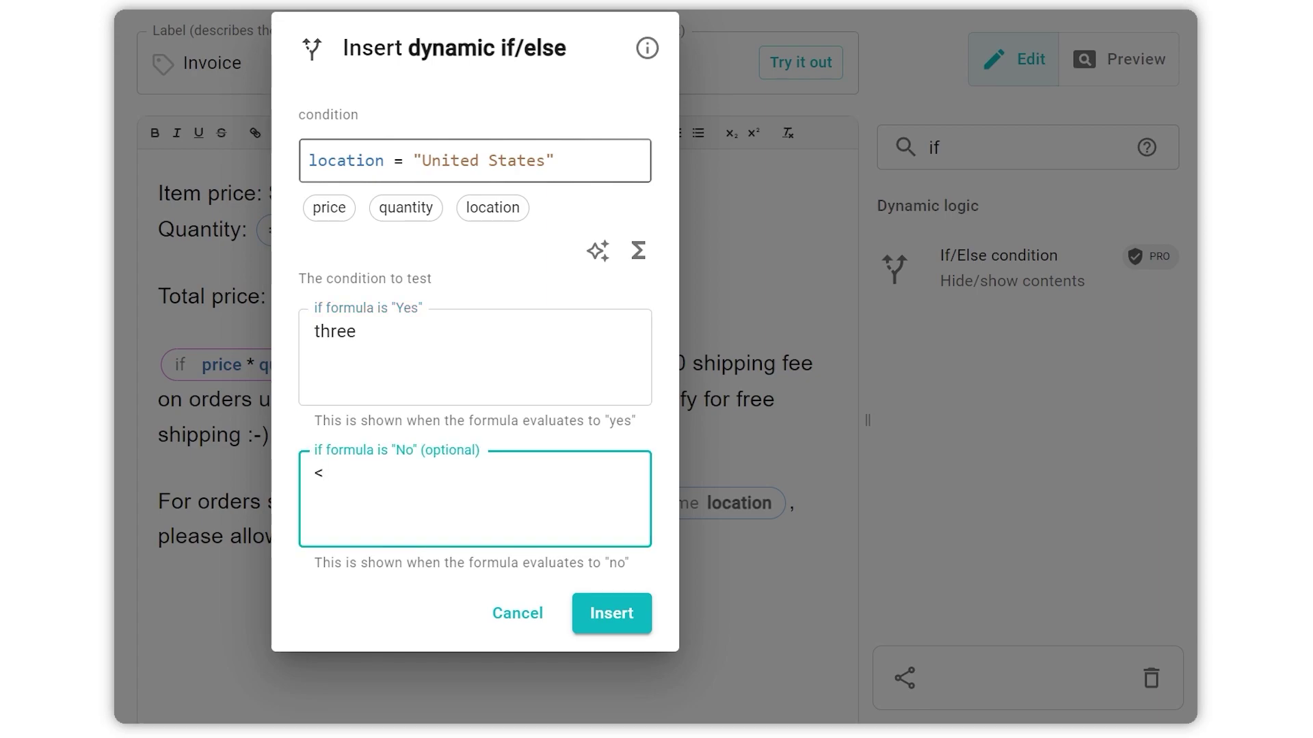
pyautogui.click(639, 612)
# - Replace <other> with a nested if/else giving seven for Europe and ten otherwise
pyautogui.doubleClick(718, 540)
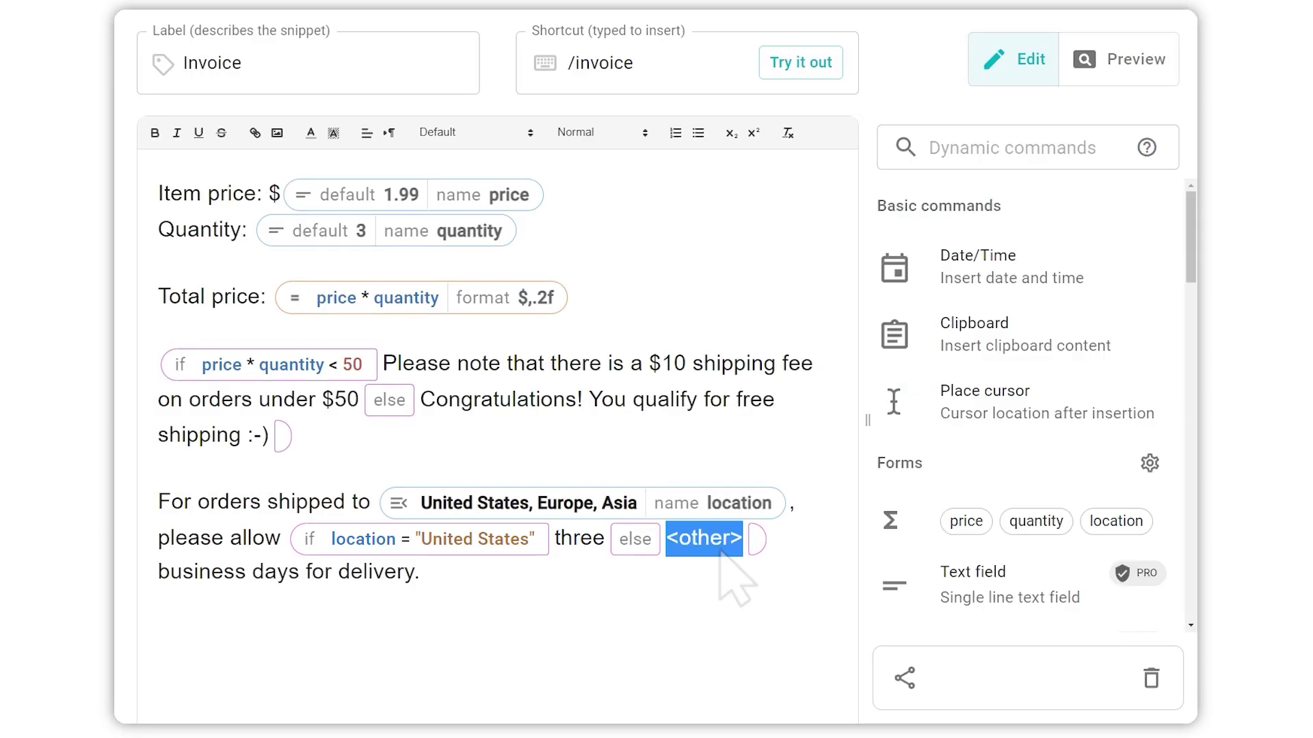
pyautogui.press('BackSpace')
pyautogui.click(889, 140)
pyautogui.write('if')
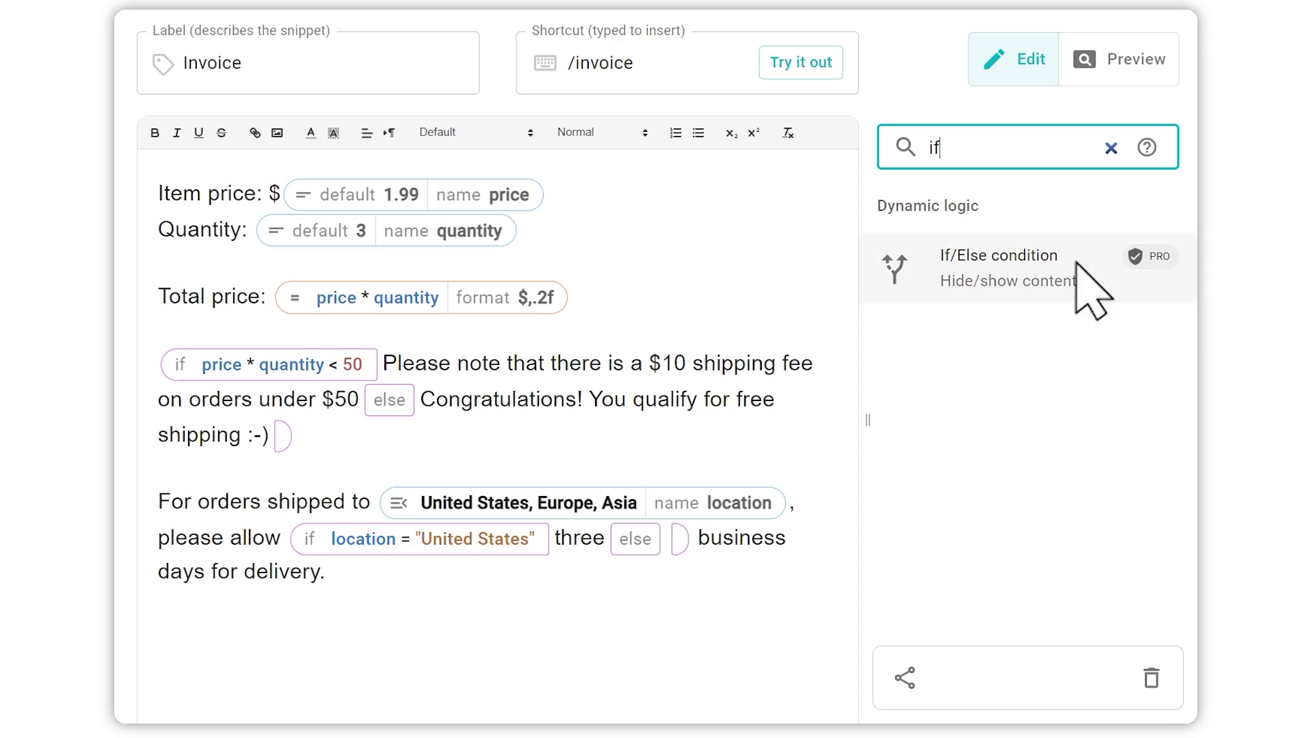
pyautogui.click(1000, 268)
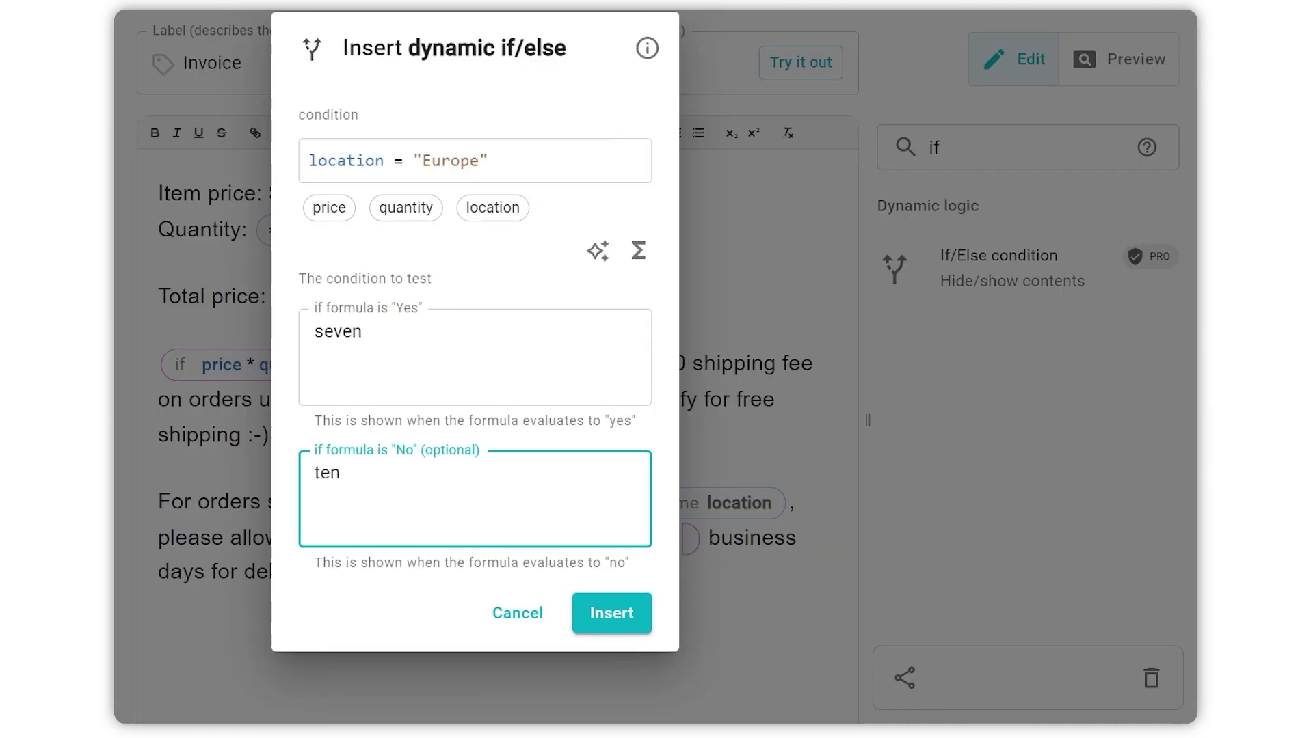
pyautogui.click(623, 630)
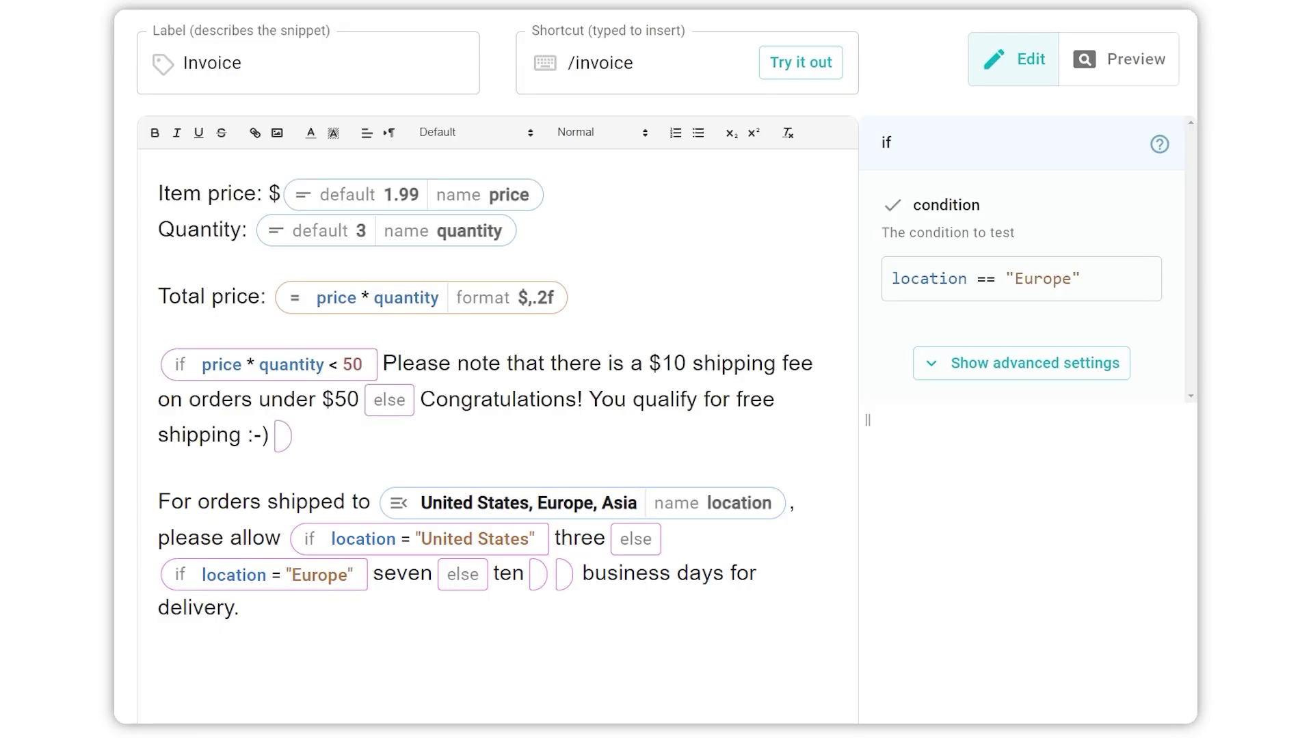
# - Test /invoice in Gmail with Asia chosen as the location
pyautogui.write('/invoice')
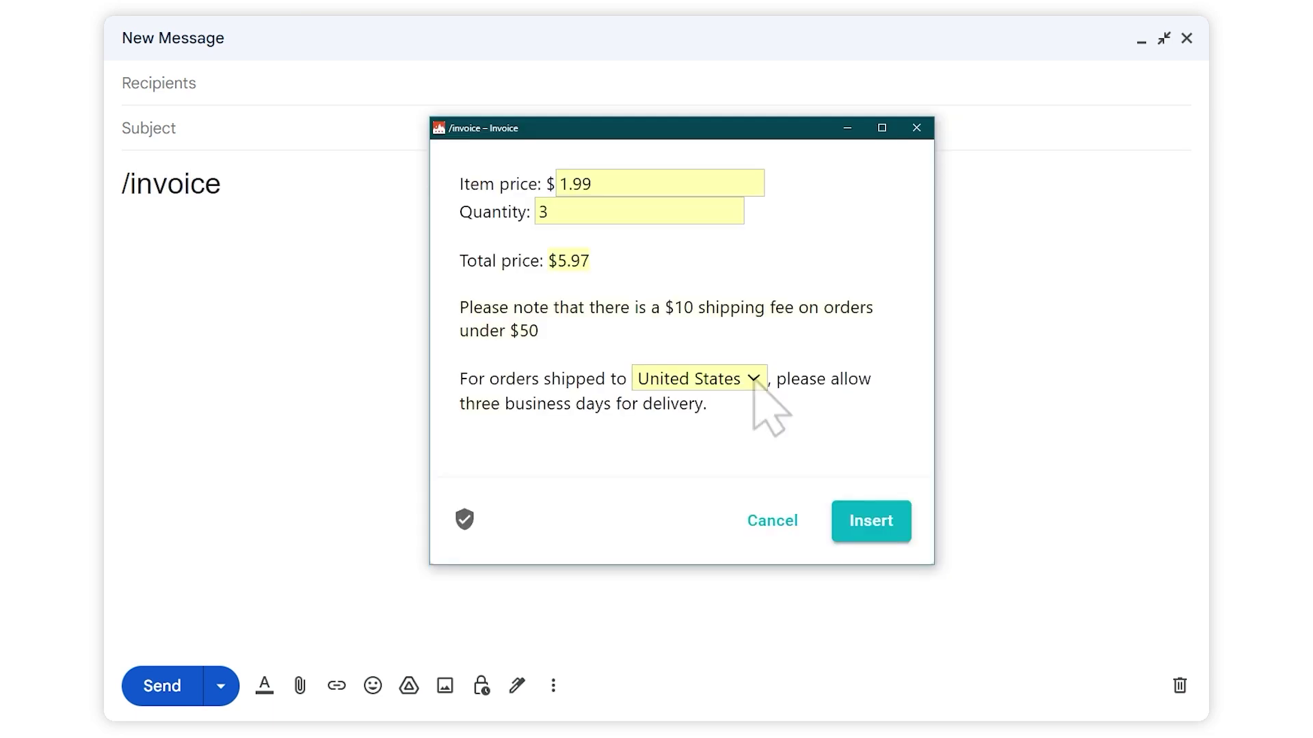
pyautogui.click(752, 380)
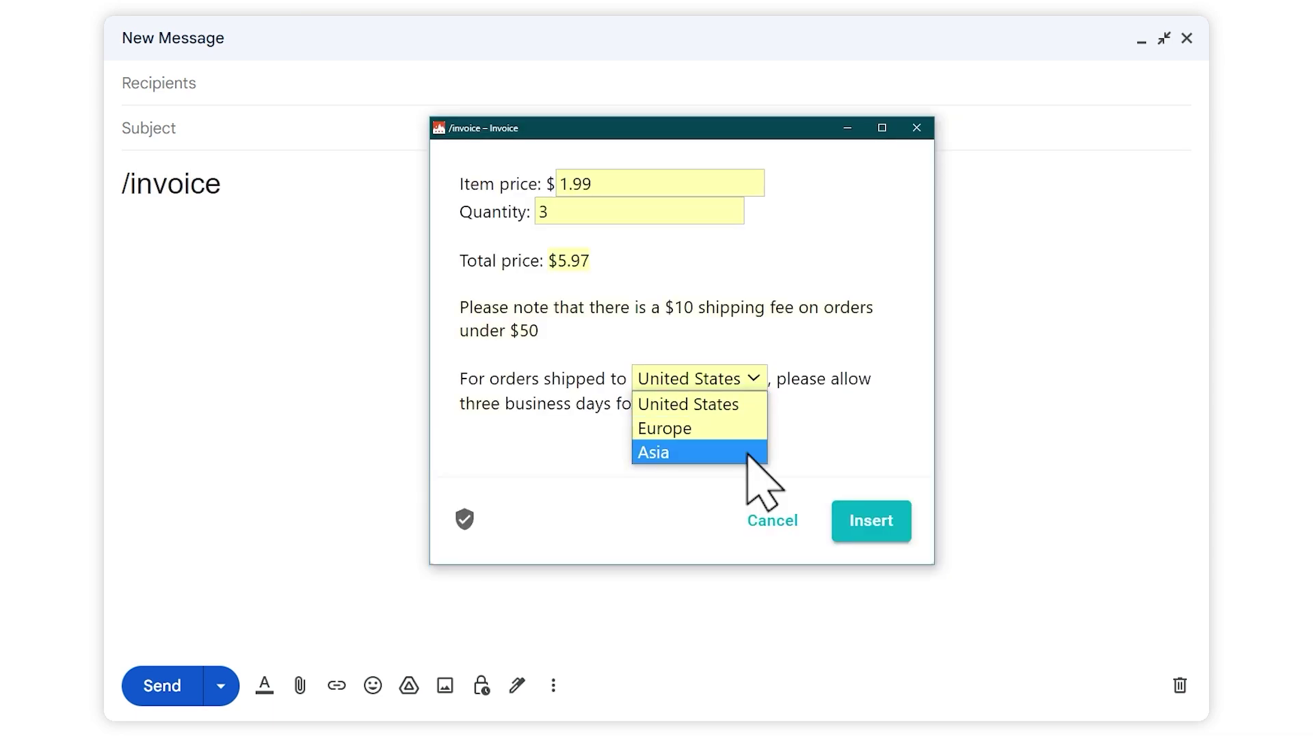
pyautogui.click(711, 452)
pyautogui.click(867, 521)
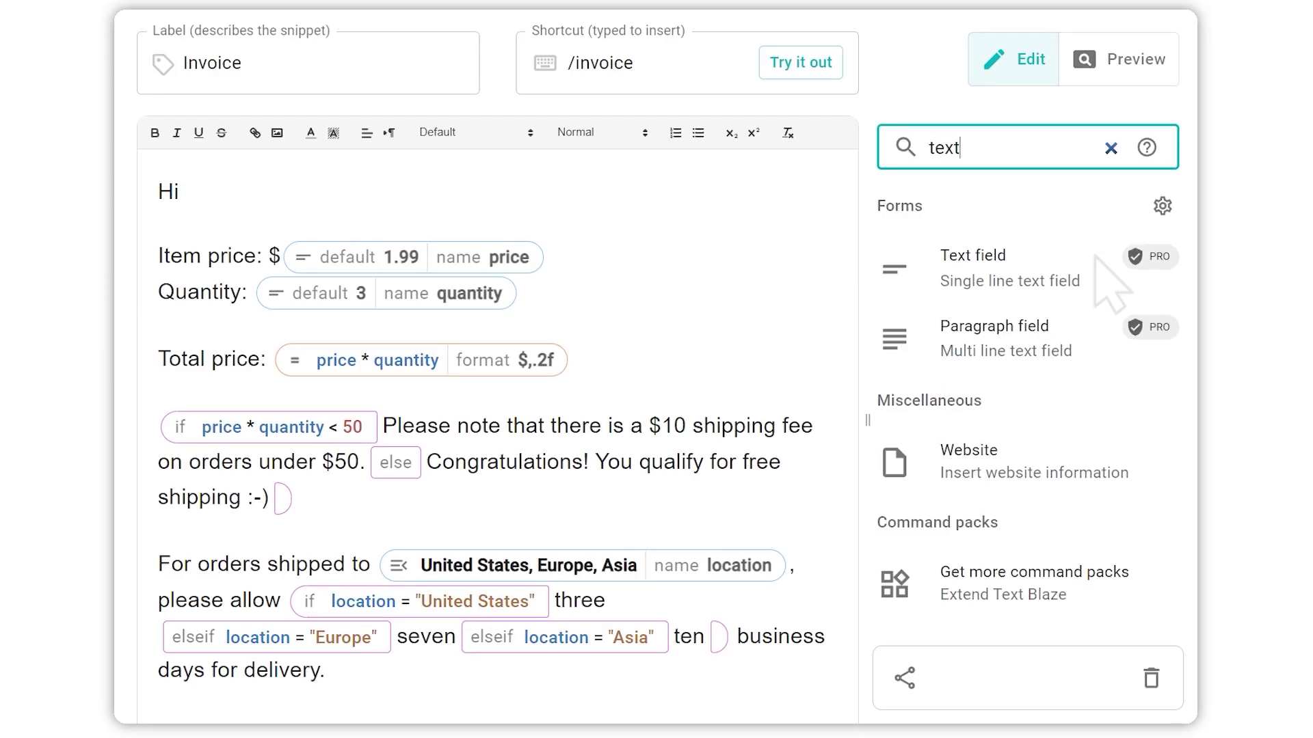
# - Add a single-line text field named recipient after Hi
pyautogui.click(1093, 259)
pyautogui.write('recipient')
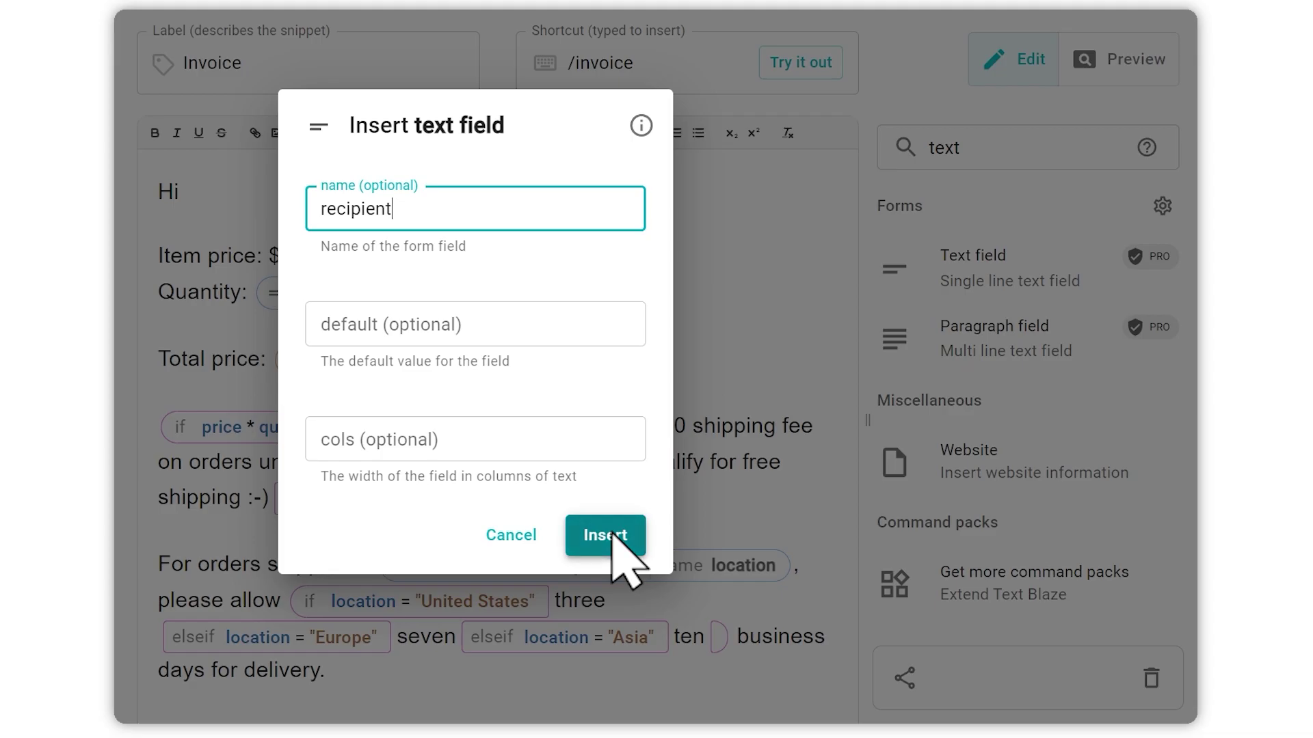
pyautogui.click(613, 536)
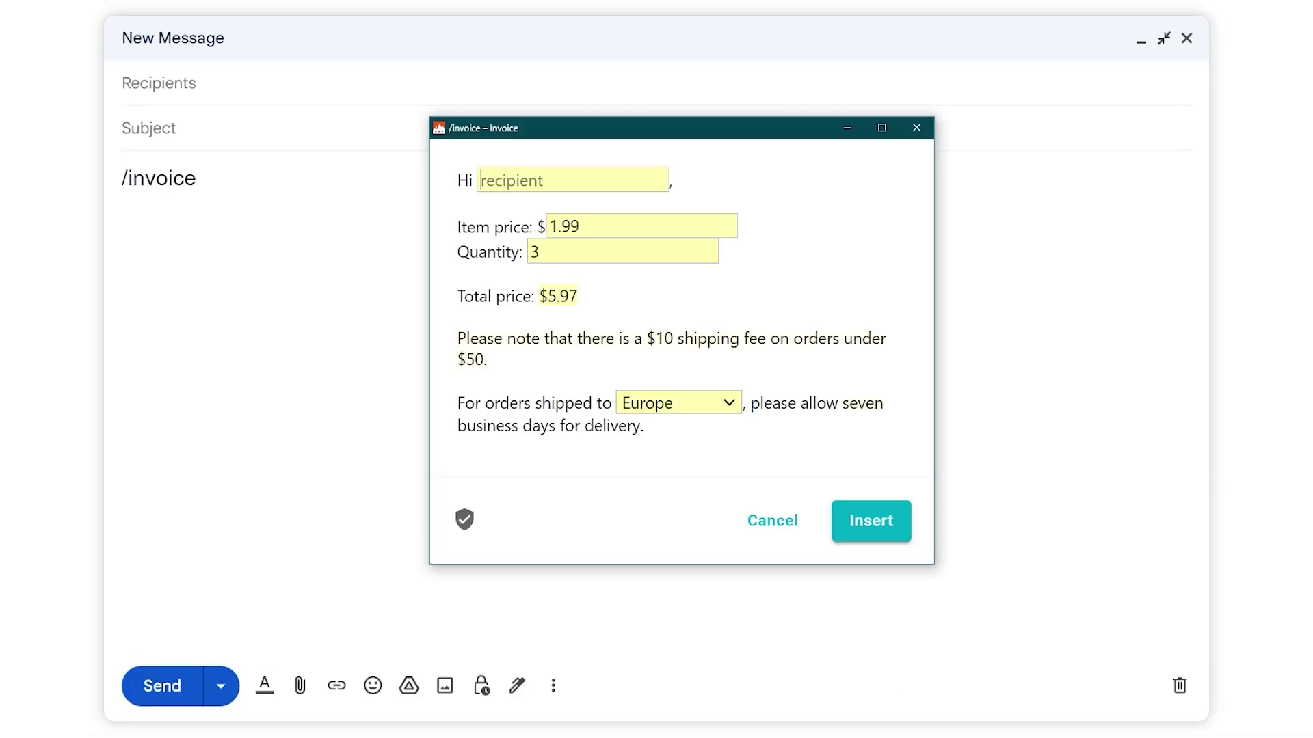
# - Insert the invoice in Gmail twice: once with the recipient's name filled in, once with recipient blank
pyautogui.write('Frida')
pyautogui.click(865, 520)
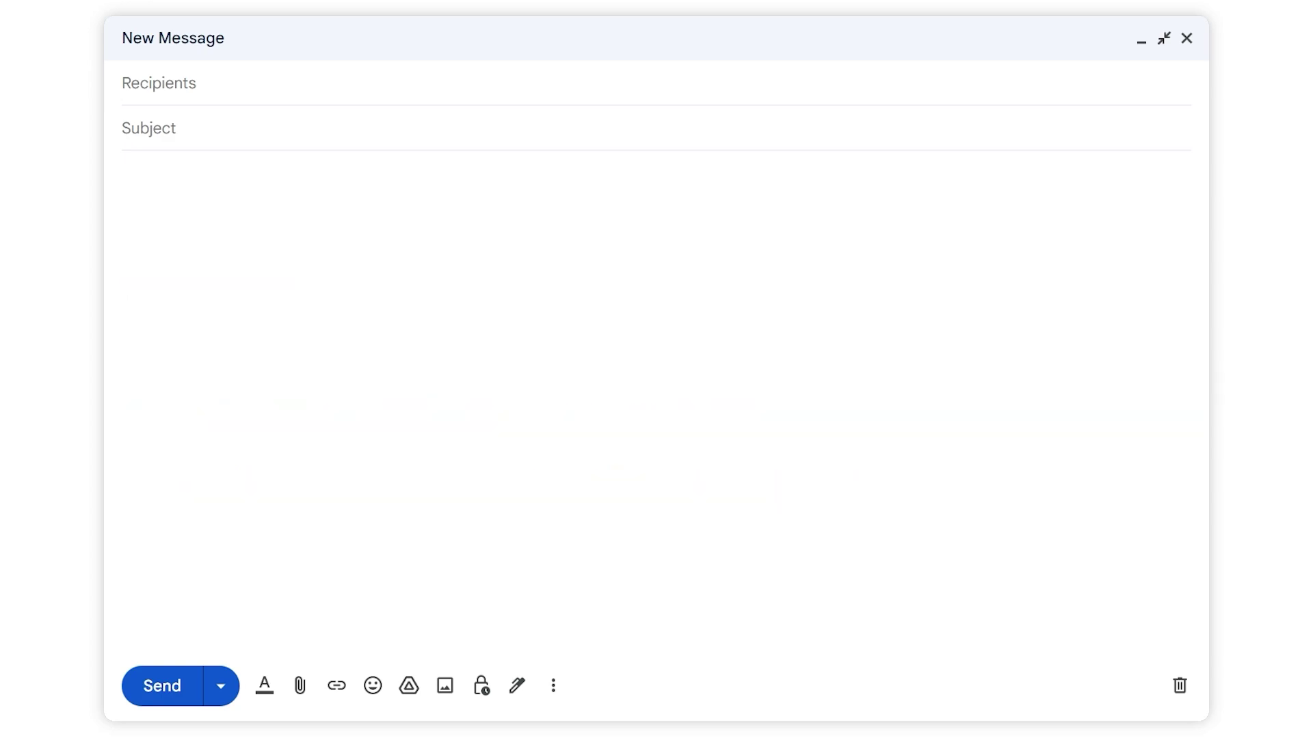
pyautogui.write('/invoice')
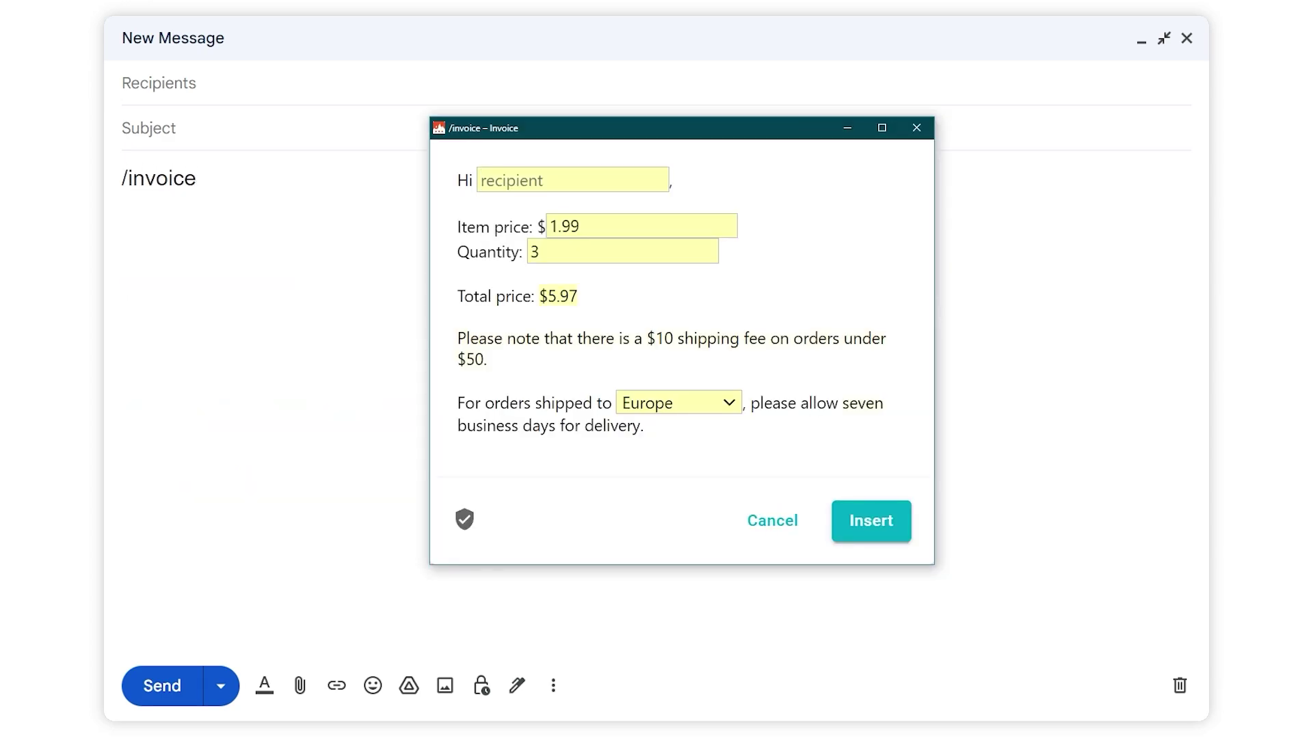
pyautogui.click(870, 523)
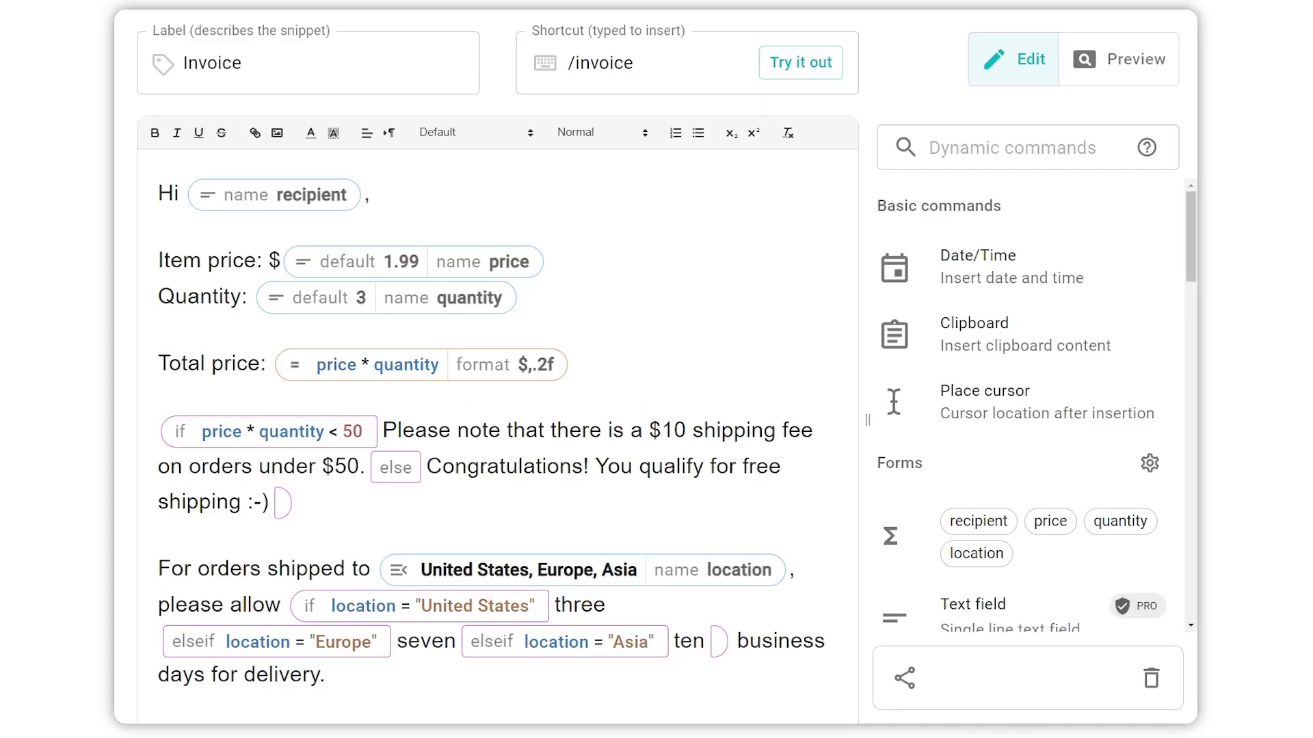
# - Wrap the greeting in an if/else with the condition recipient <> ""
pyautogui.click(1111, 146)
pyautogui.write('if')
pyautogui.click(995, 275)
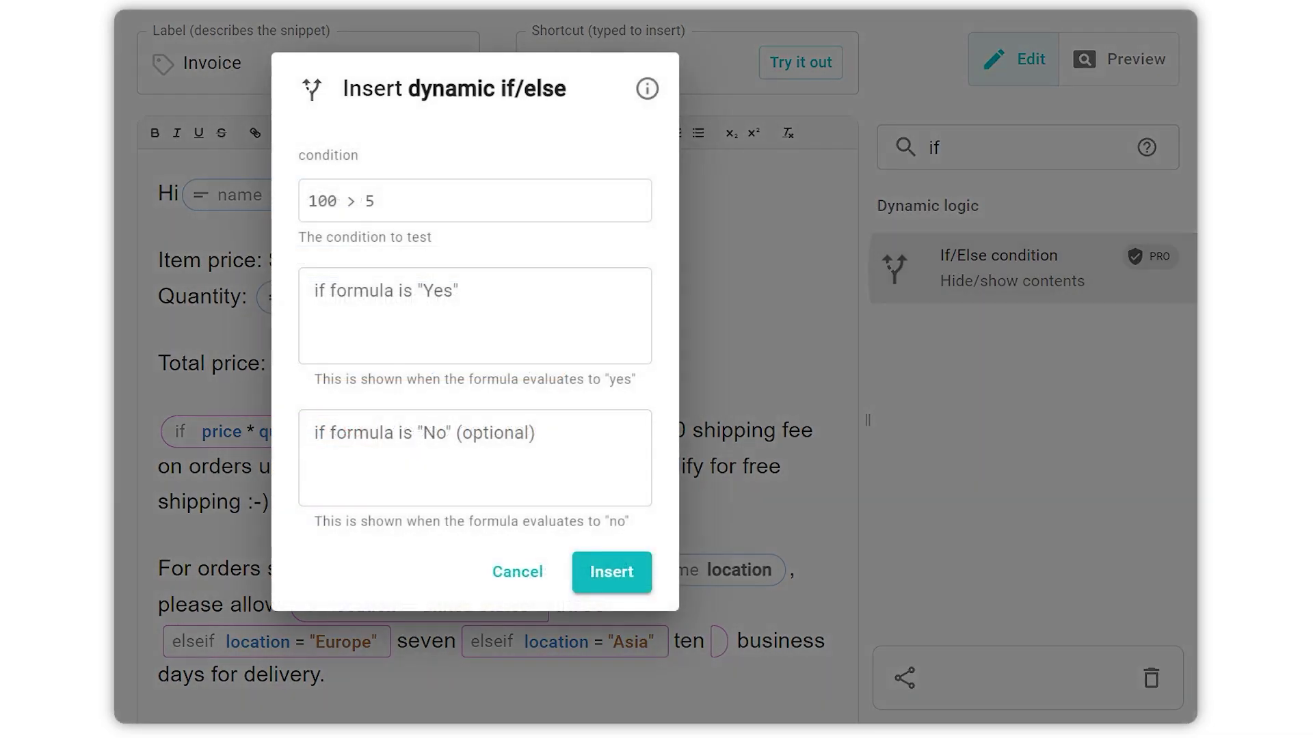
pyautogui.write('recipient <> ""')
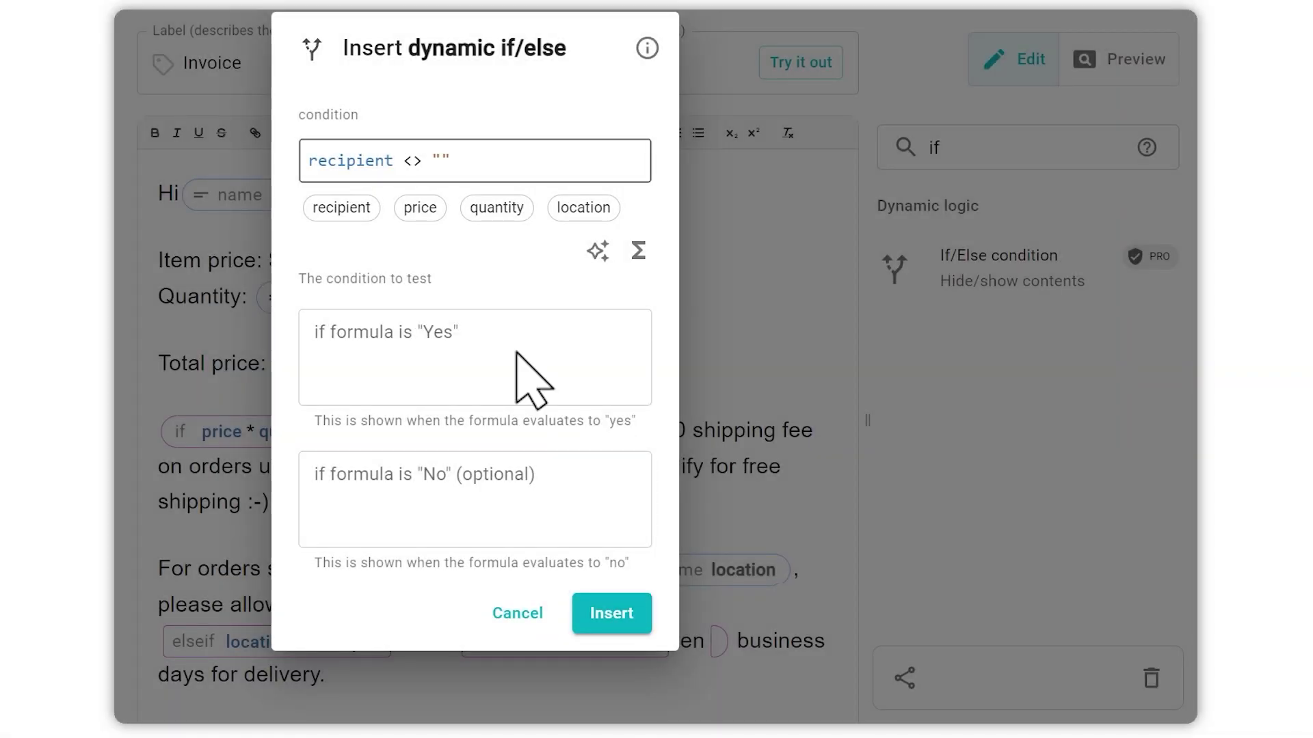
pyautogui.click(516, 375)
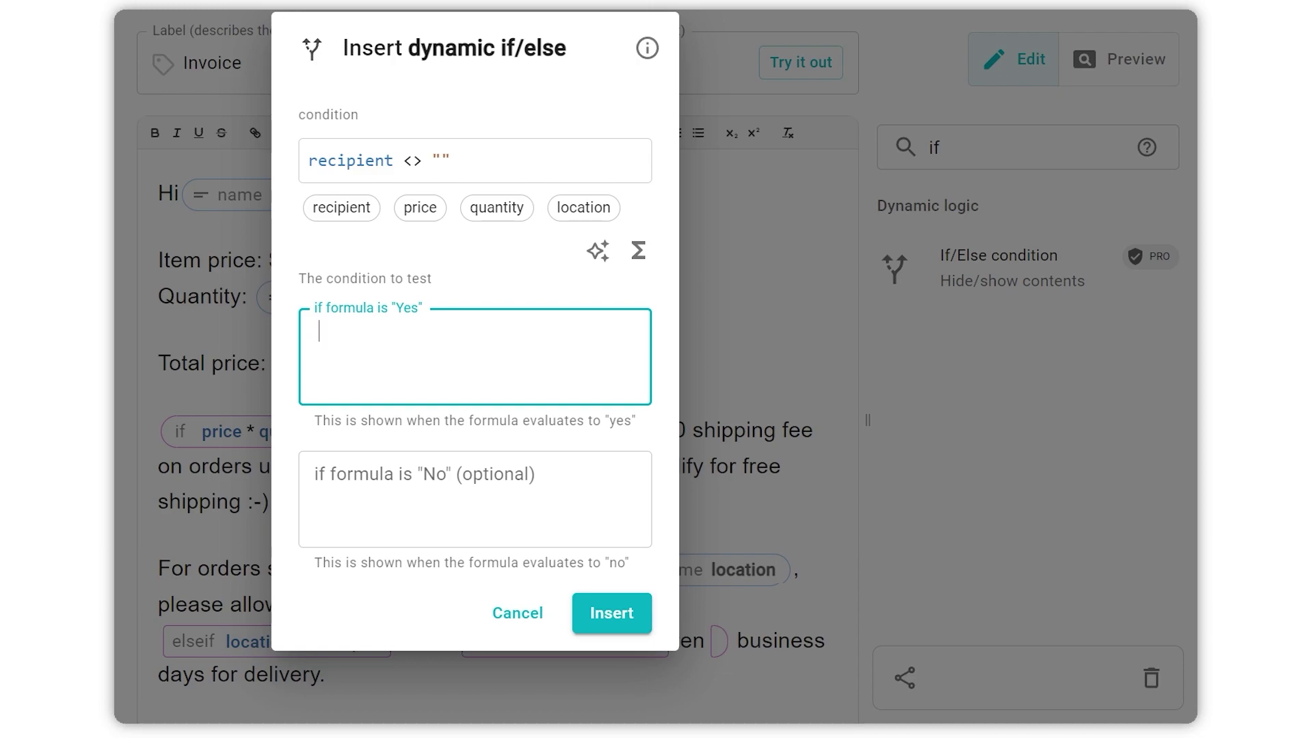
pyautogui.click(630, 624)
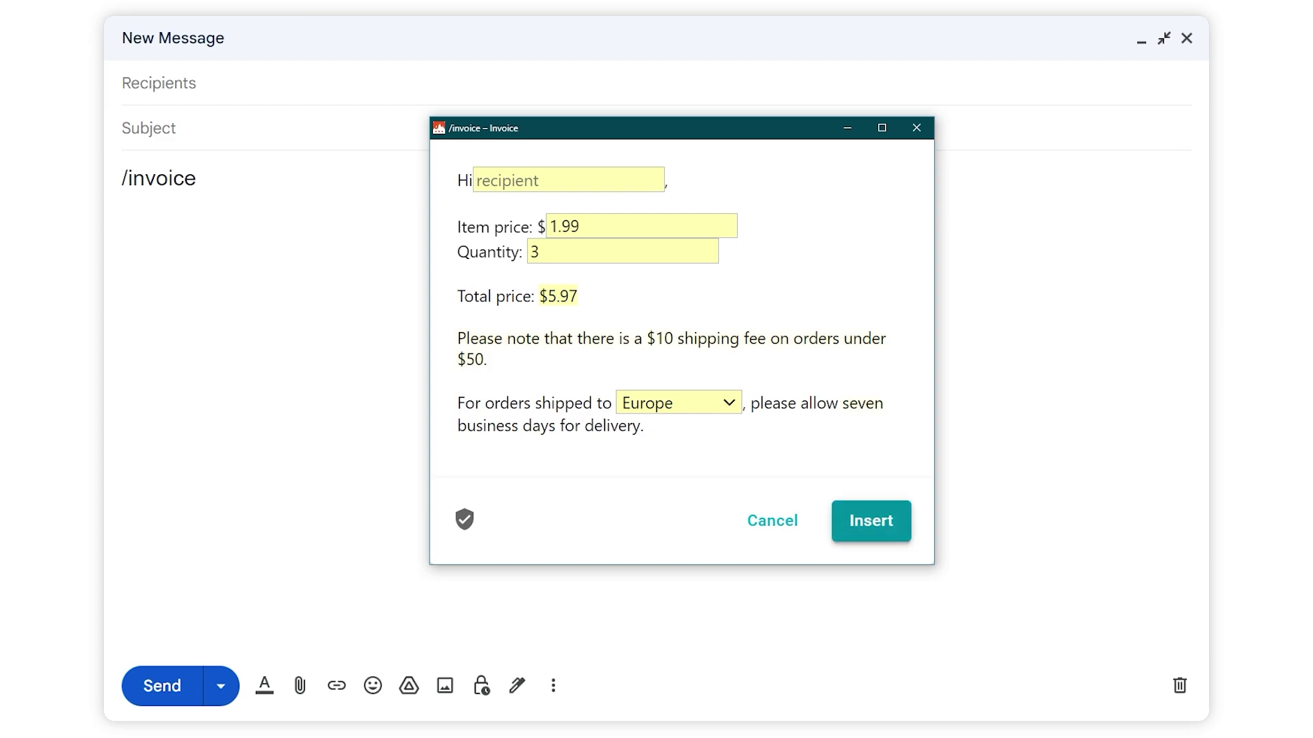
# - Insert /invoice into the Gmail body with the recipient's name entered in the form
pyautogui.press('Return')
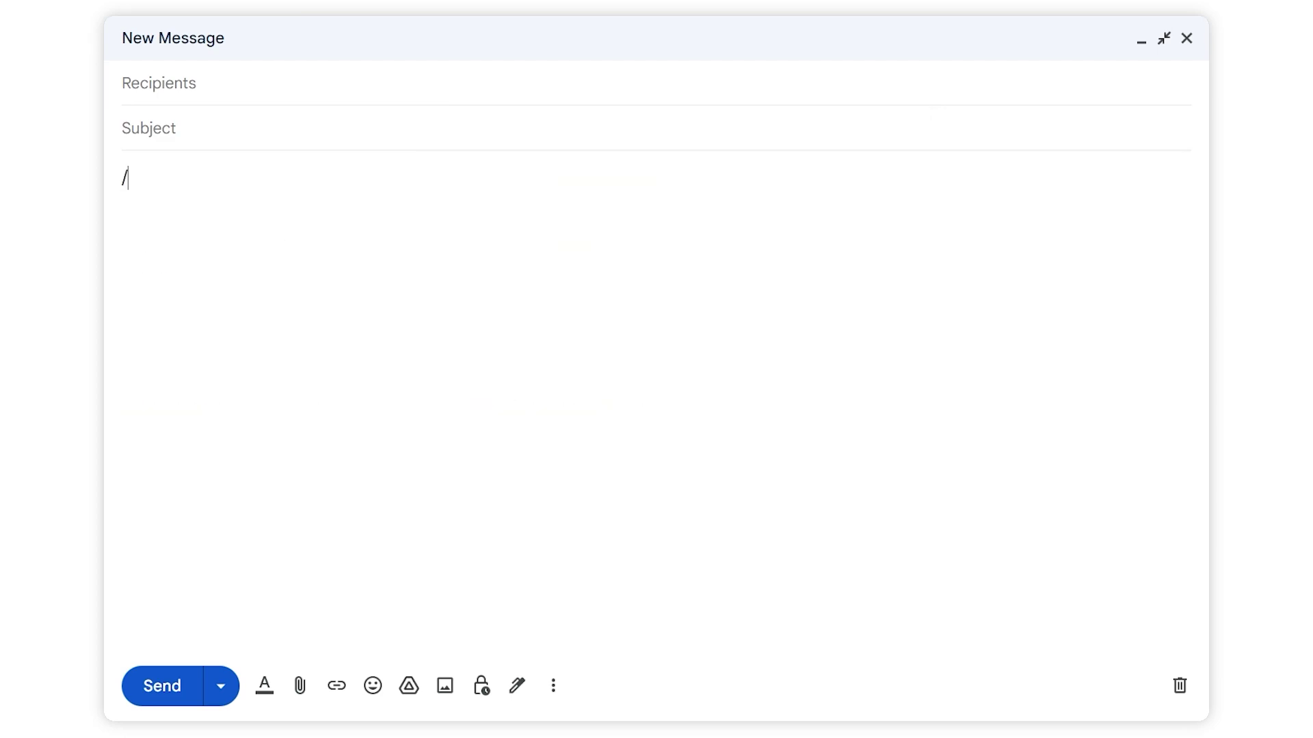
pyautogui.write('invoiceFrida')
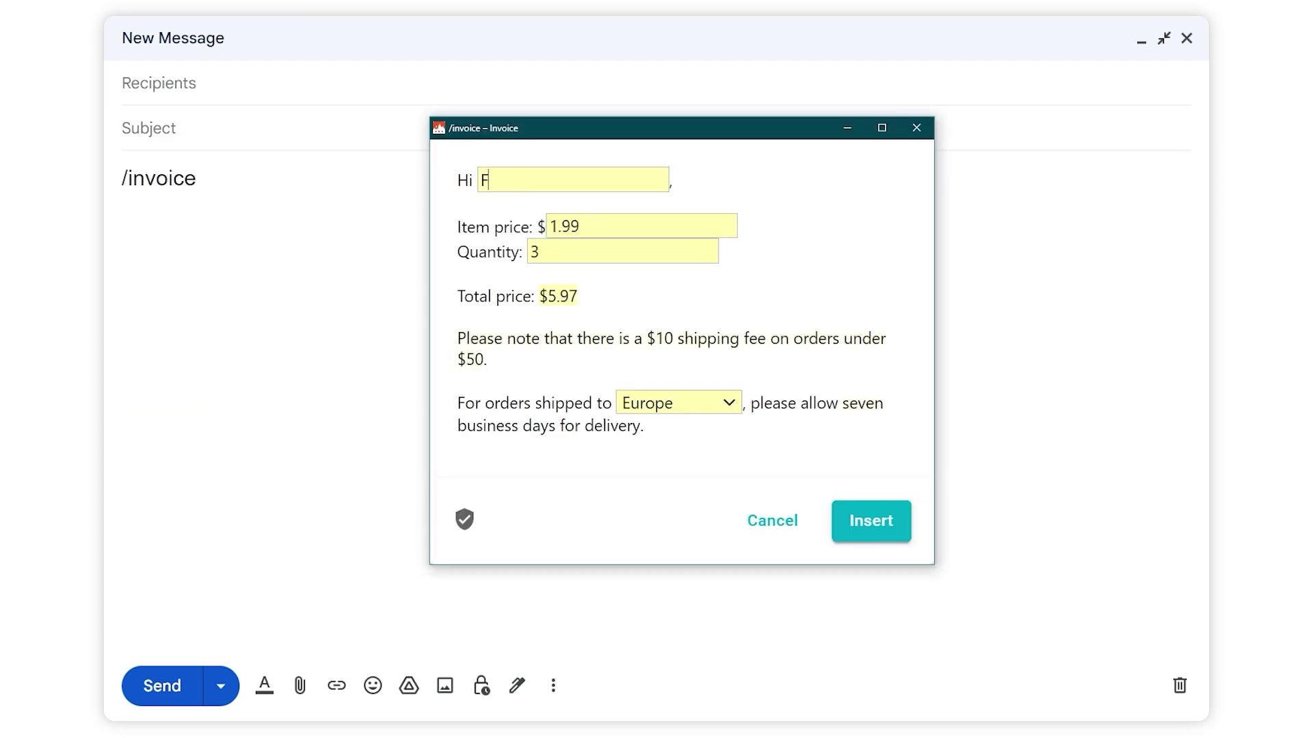
pyautogui.click(855, 532)
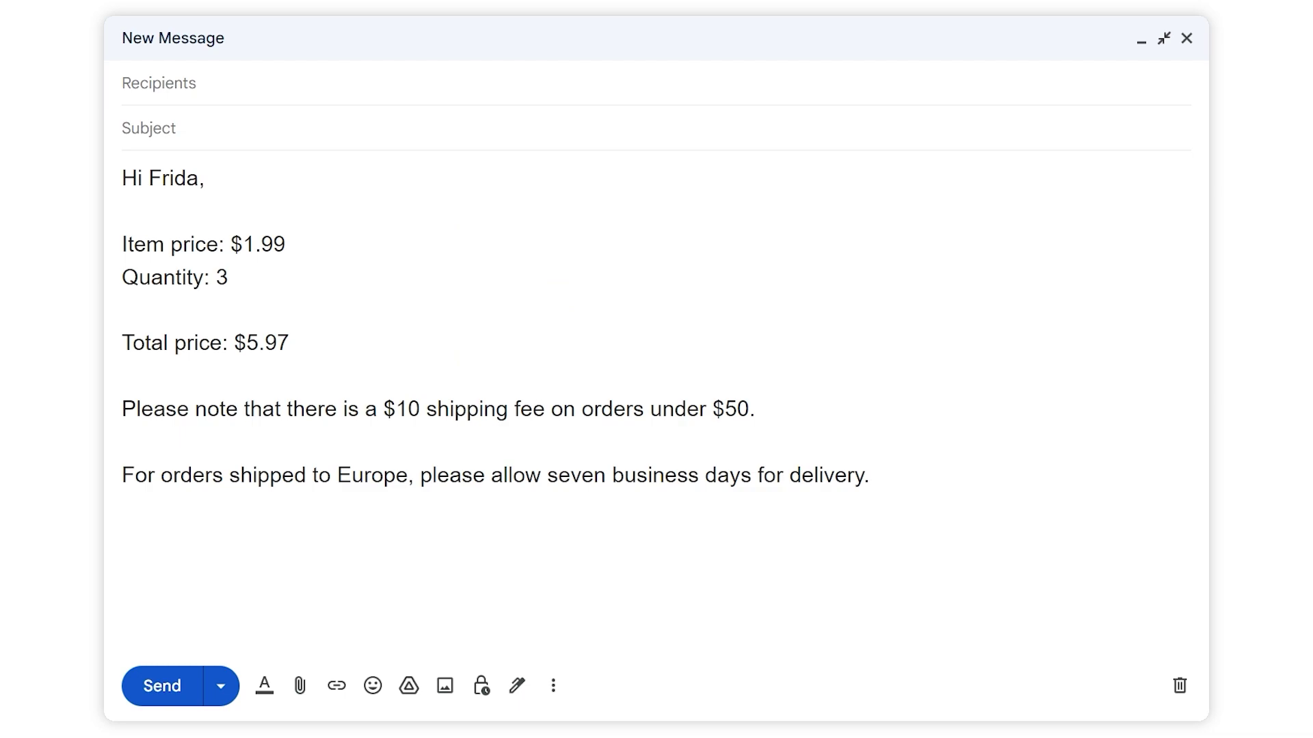